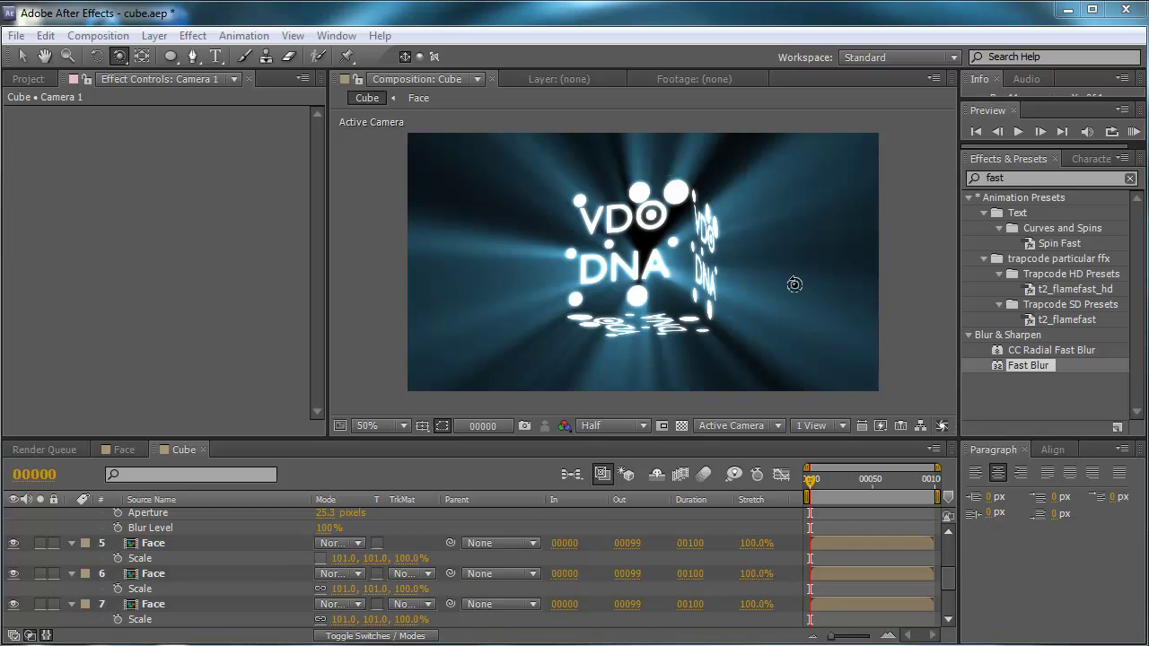
Step: Orbit the camera around the glowing cube and collapse all expanded layer properties
{"action": "left_click_drag", "start_coordinate": [698, 254], "coordinate": [753, 285]}
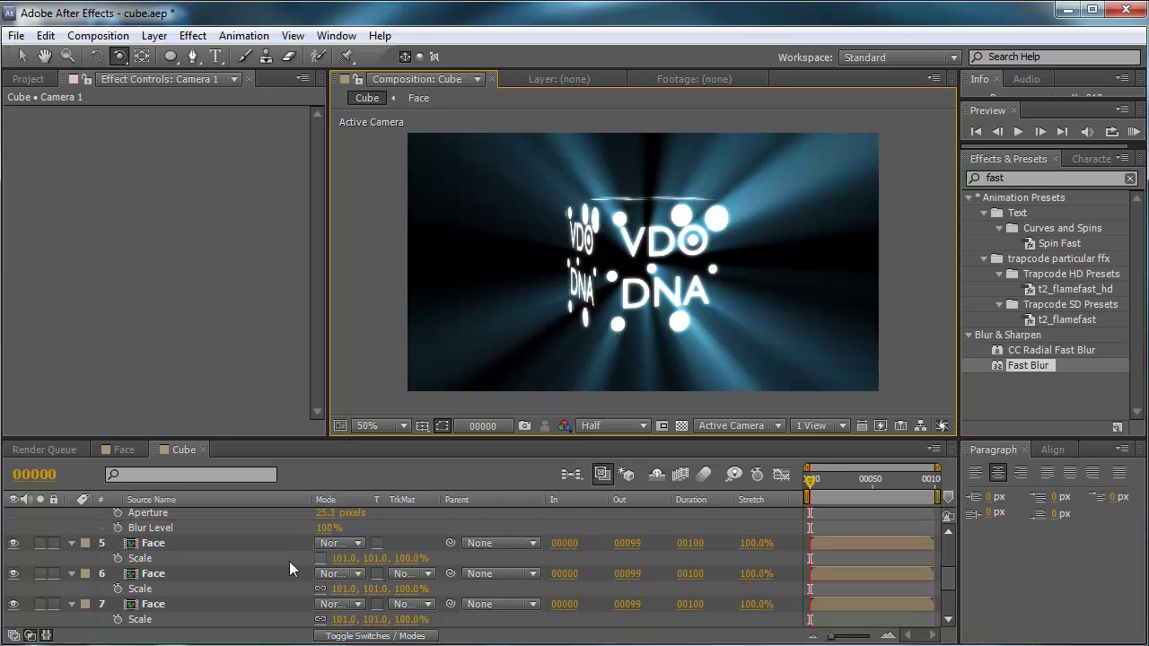
{"action": "key", "text": "ctrl+a"}
{"action": "key", "text": "ctrl+grave"}
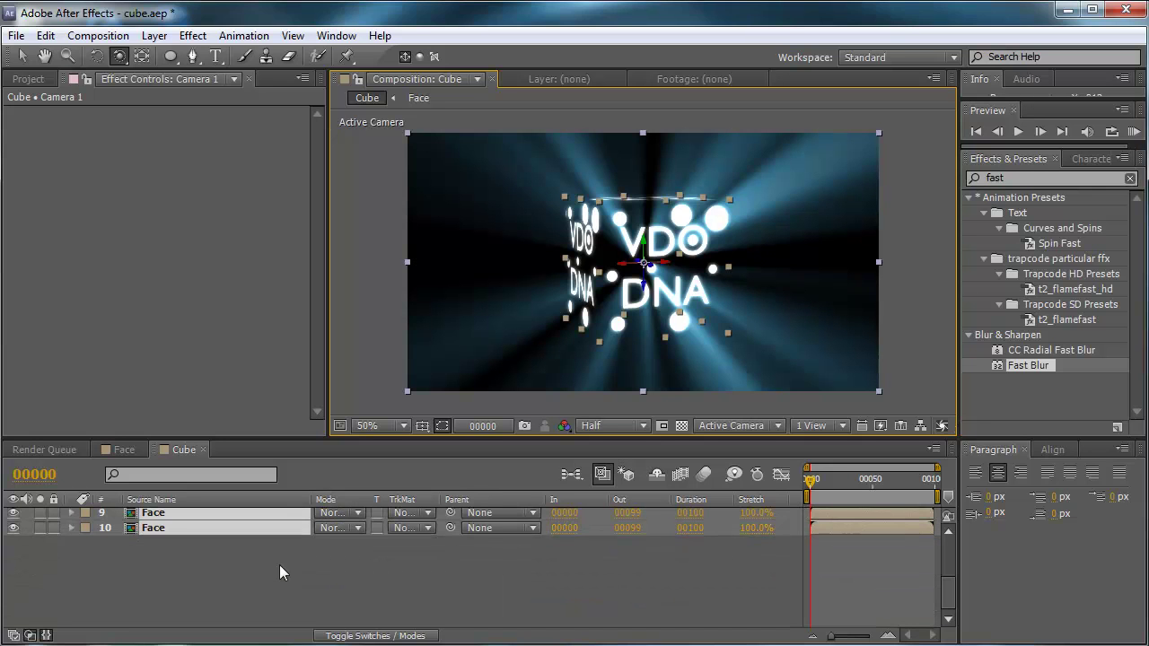
{"action": "left_click", "coordinate": [279, 572]}
{"action": "scroll", "coordinate": [279, 572], "scroll_direction": "up", "scroll_amount": 5}
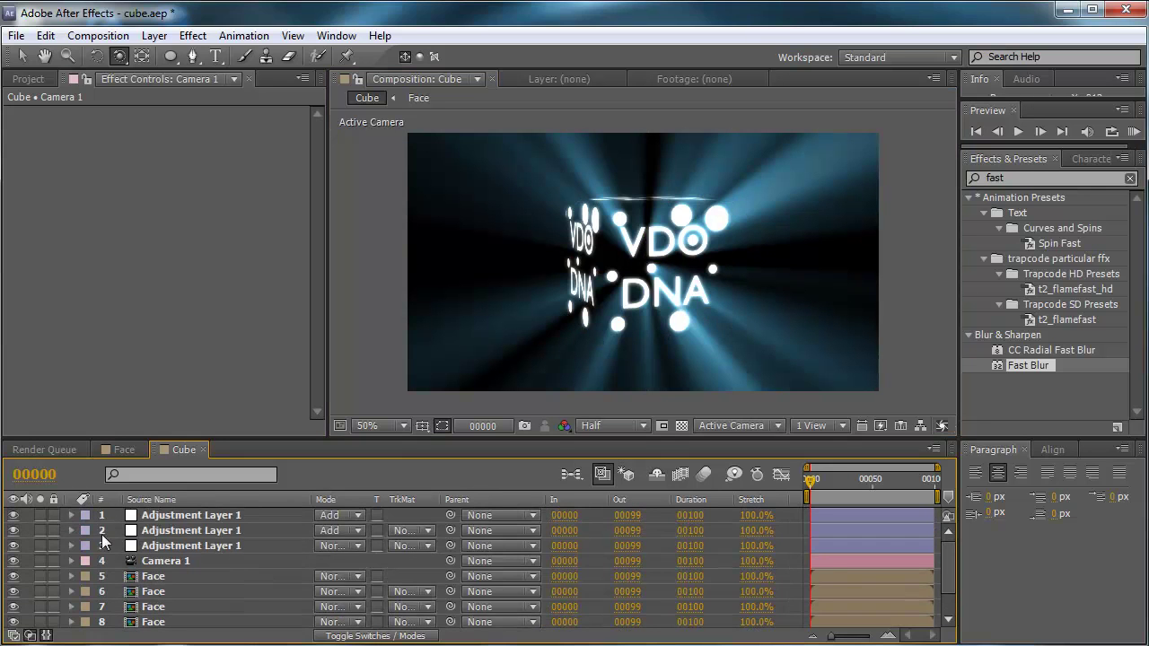
Step: Preview the cube without Adjustment Layers 1–3, then re-enable their glow and orbit to a new view
{"action": "left_click_drag", "start_coordinate": [12, 546], "coordinate": [13, 515]}
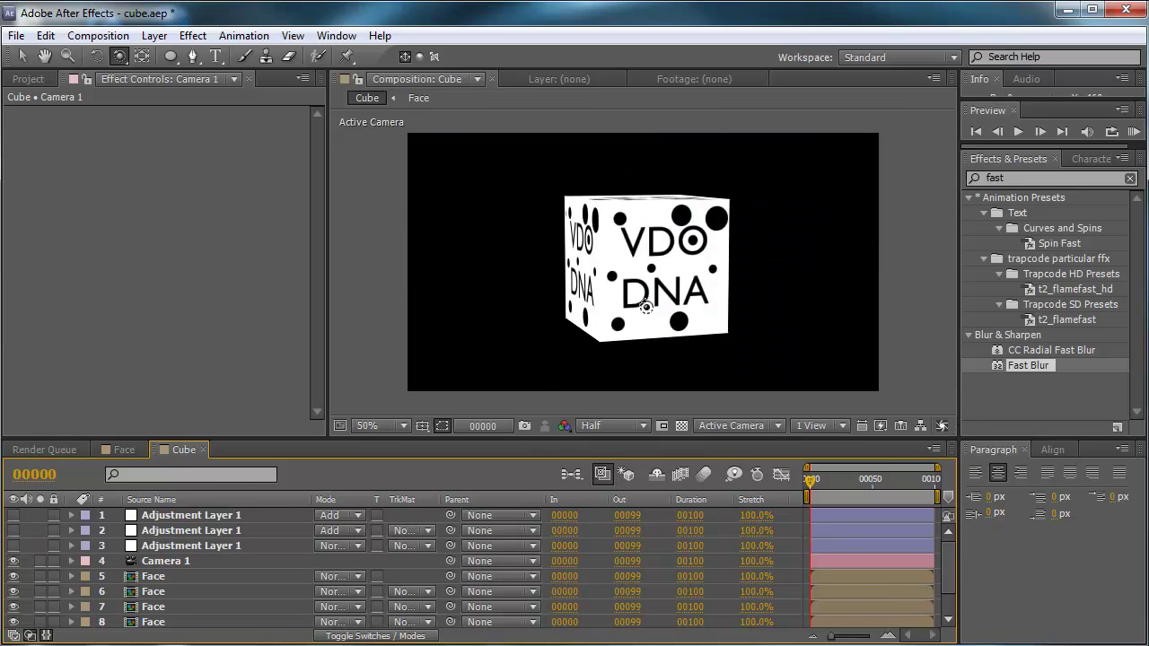
{"action": "left_click_drag", "start_coordinate": [643, 262], "coordinate": [672, 284]}
{"action": "left_click_drag", "start_coordinate": [13, 546], "coordinate": [12, 515]}
{"action": "left_click_drag", "start_coordinate": [580, 259], "coordinate": [660, 258]}
{"action": "key", "text": "ctrl+z"}
{"action": "key", "text": "ctrl+z"}
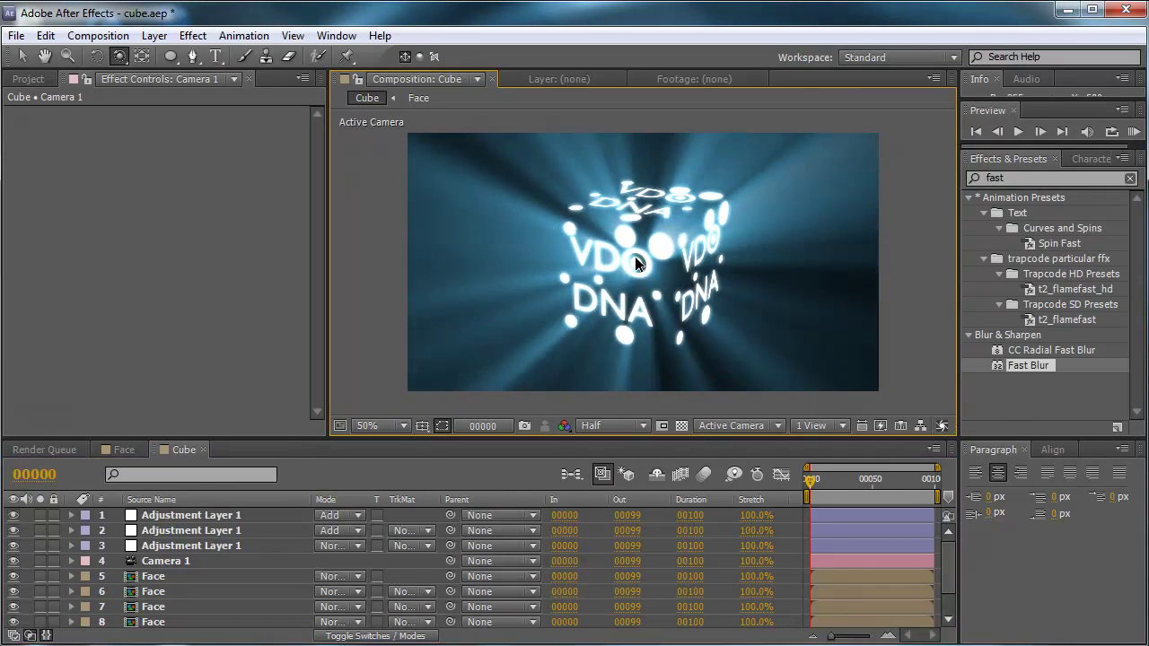
Step: Create a composition named face at 400 × 400 px, 25 fps, 100 frames long
{"action": "left_click", "coordinate": [98, 35]}
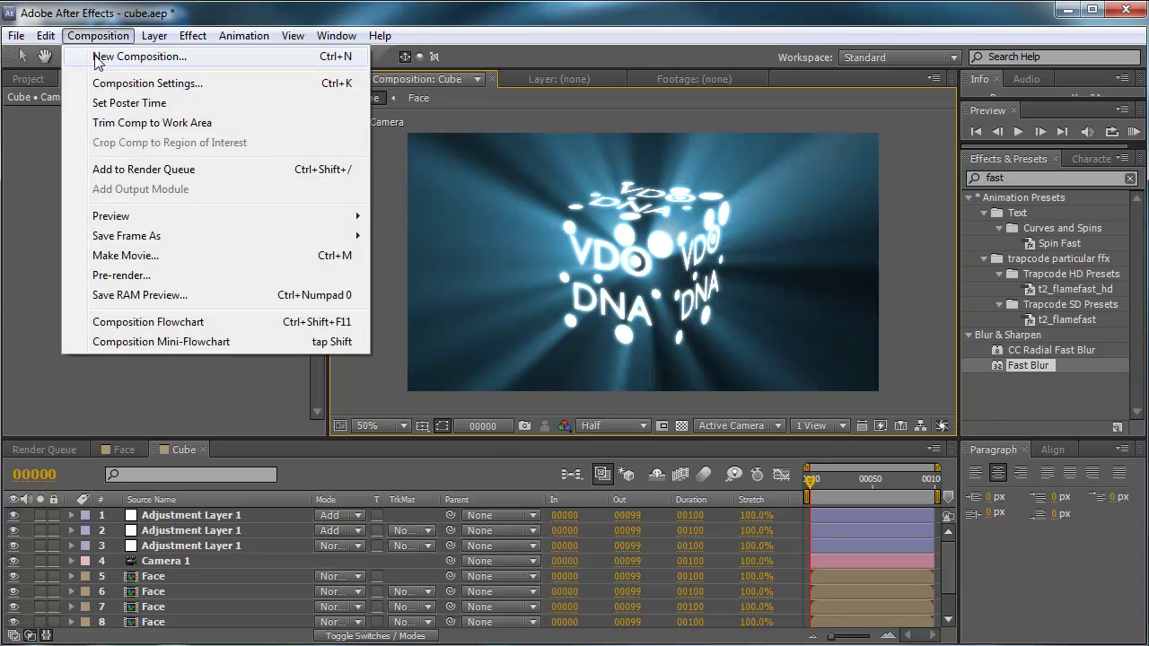
{"action": "left_click", "coordinate": [117, 59]}
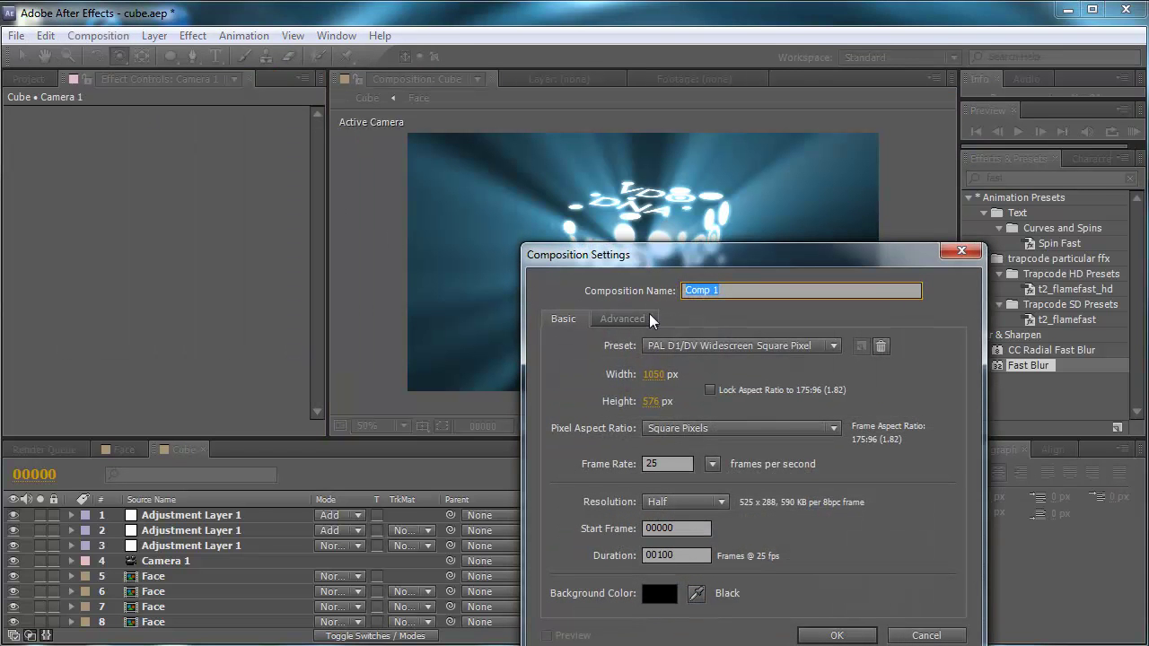
{"action": "type", "text": "face"}
{"action": "left_click", "coordinate": [656, 373]}
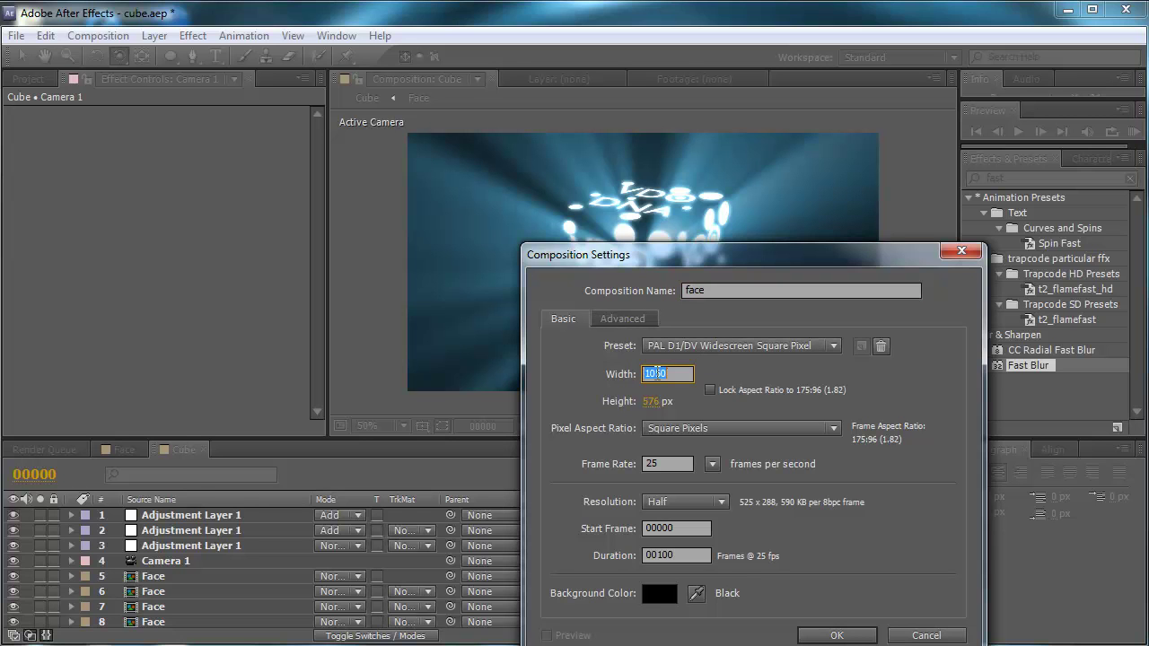
{"action": "type", "text": "400"}
{"action": "key", "text": "Tab"}
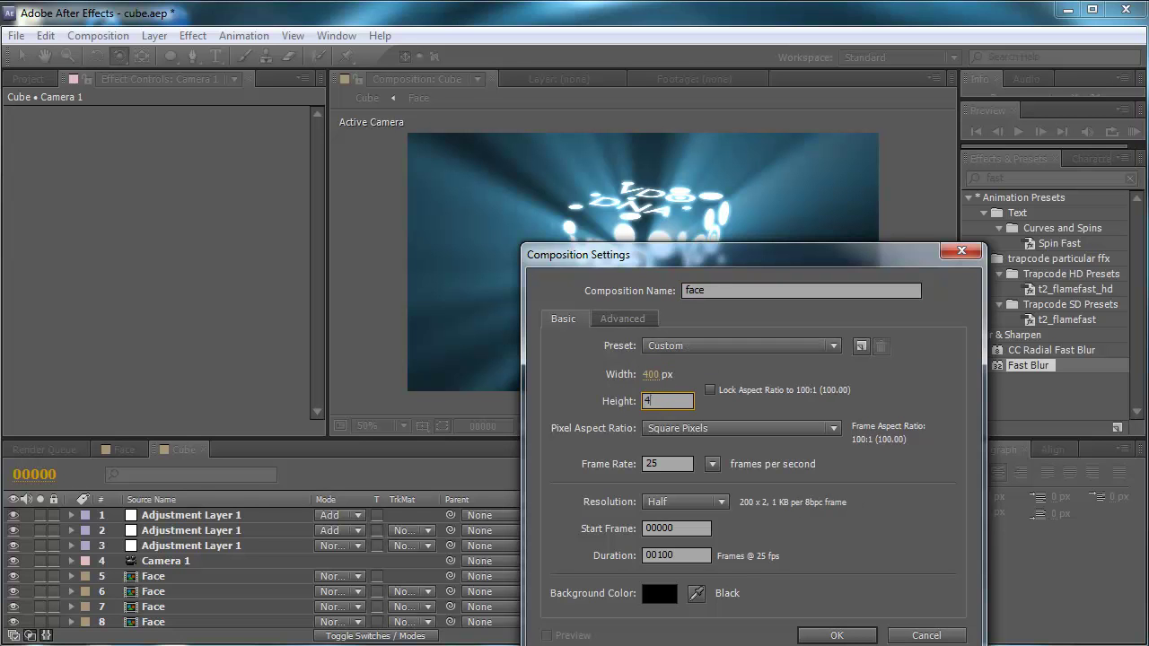
{"action": "type", "text": "400"}
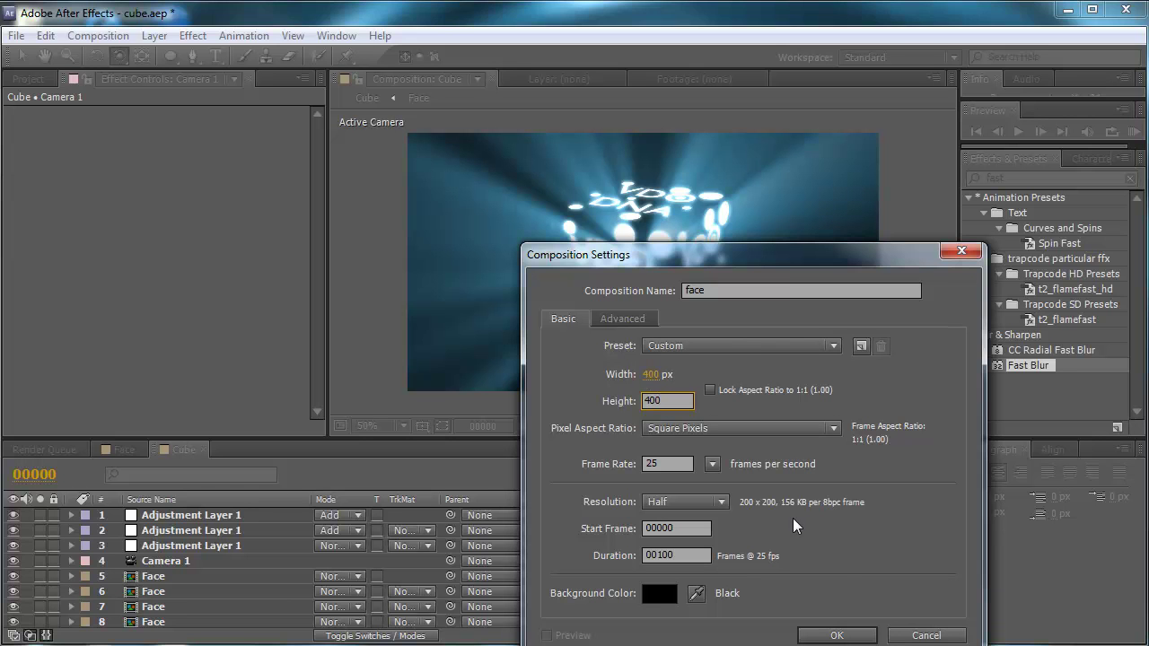
{"action": "left_click", "coordinate": [848, 636]}
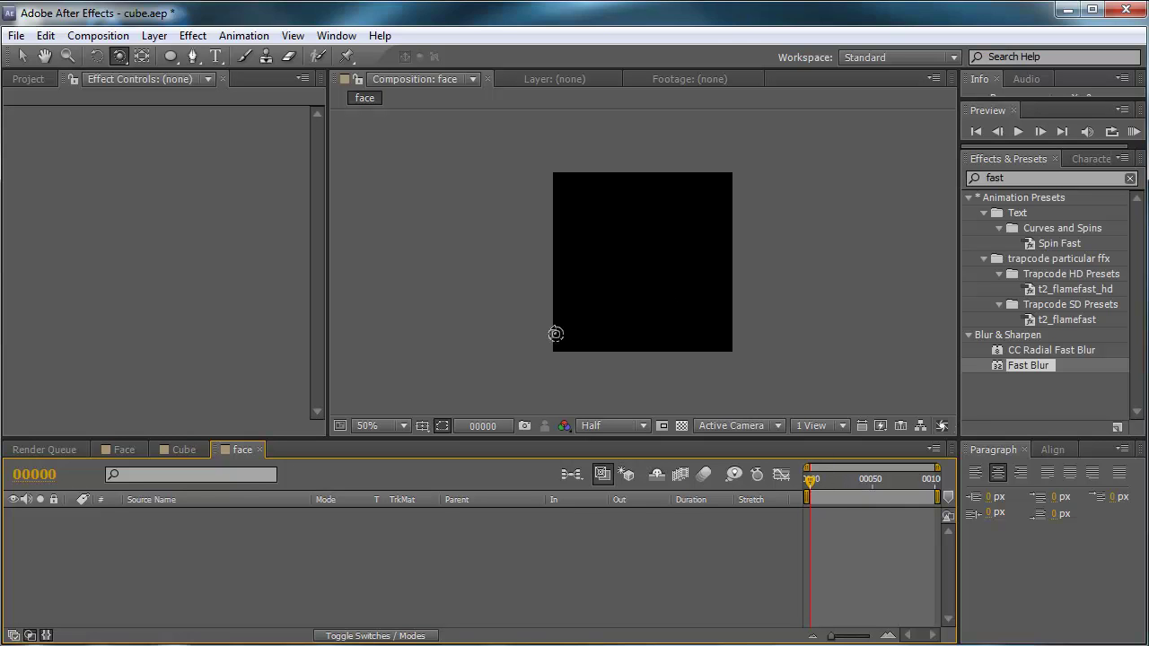
Step: Add a pure white solid layer filling the face composition
{"action": "left_click", "coordinate": [155, 36]}
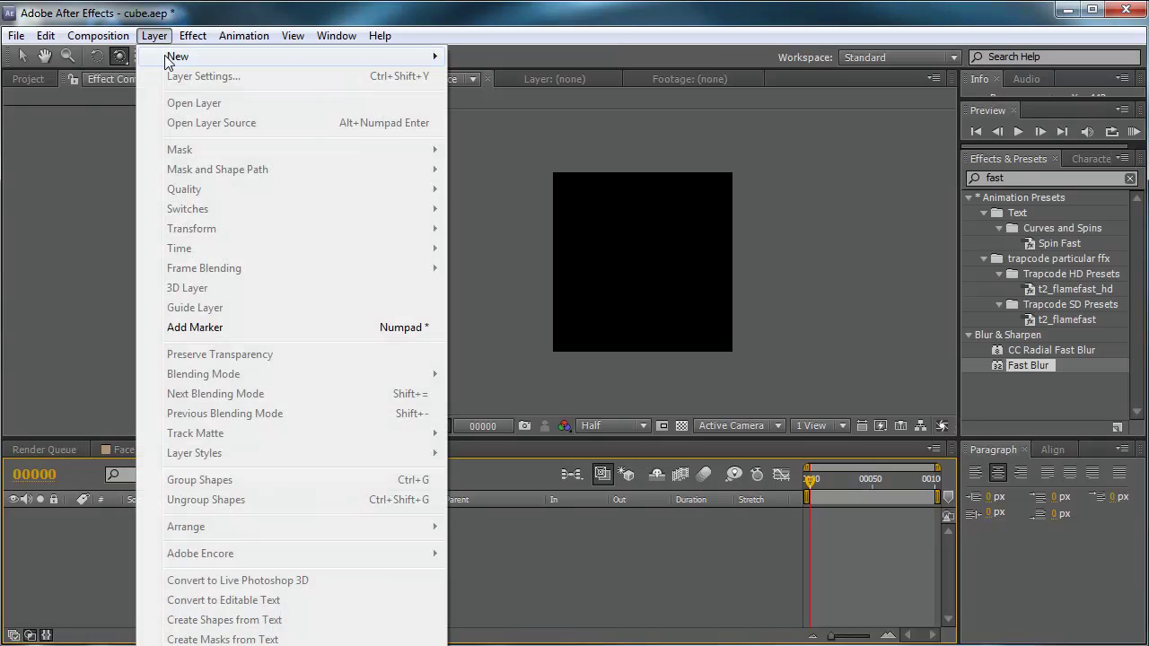
{"action": "mouse_move", "coordinate": [430, 56]}
{"action": "left_click", "coordinate": [527, 77]}
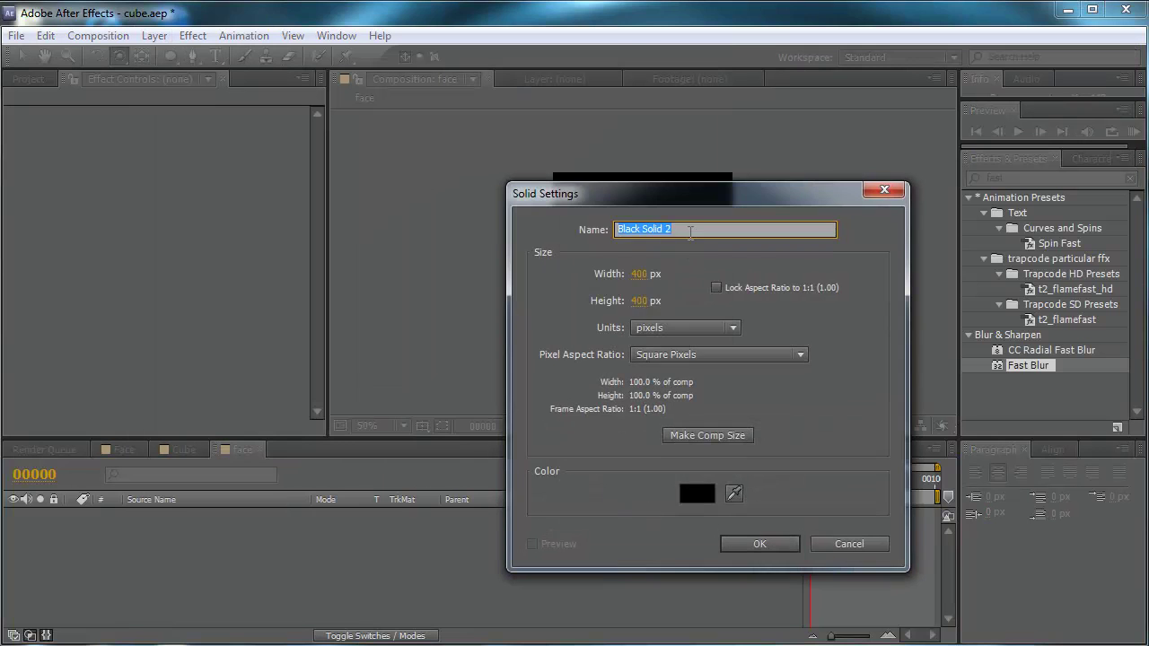
{"action": "left_click", "coordinate": [697, 494]}
{"action": "left_click_drag", "start_coordinate": [260, 337], "coordinate": [227, 332]}
{"action": "left_click", "coordinate": [634, 344]}
{"action": "left_click", "coordinate": [763, 544]}
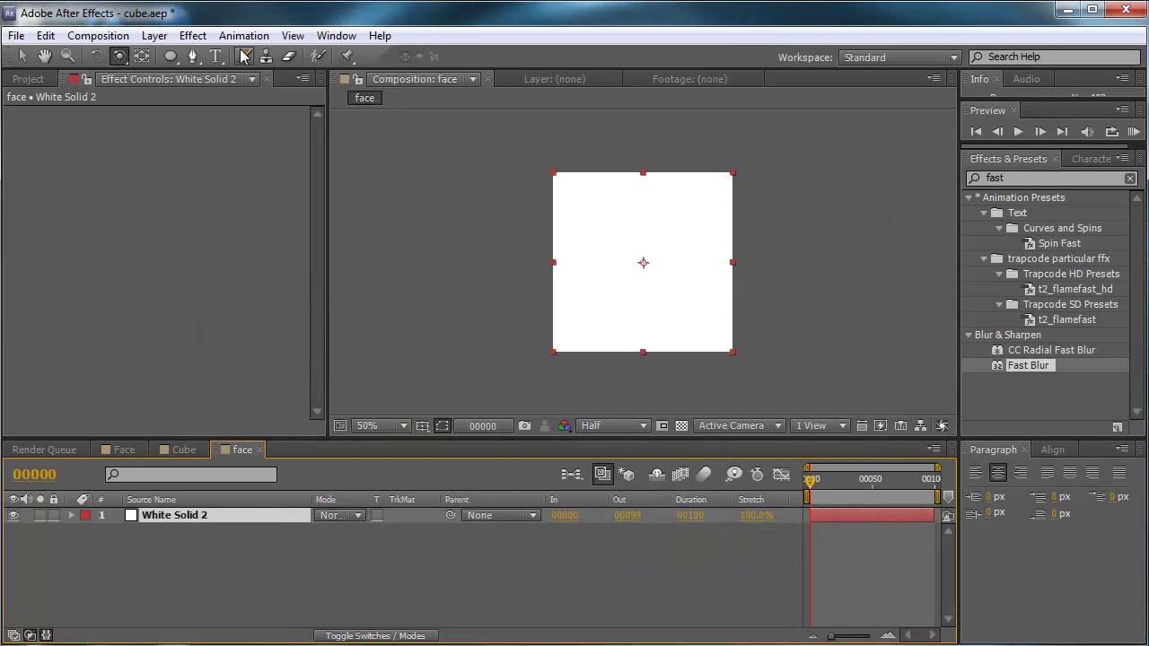
Step: Type two-line text 'VDO' / 'DNA' and move it onto the centre of the square
{"action": "left_click", "coordinate": [216, 56]}
{"action": "left_click", "coordinate": [600, 217]}
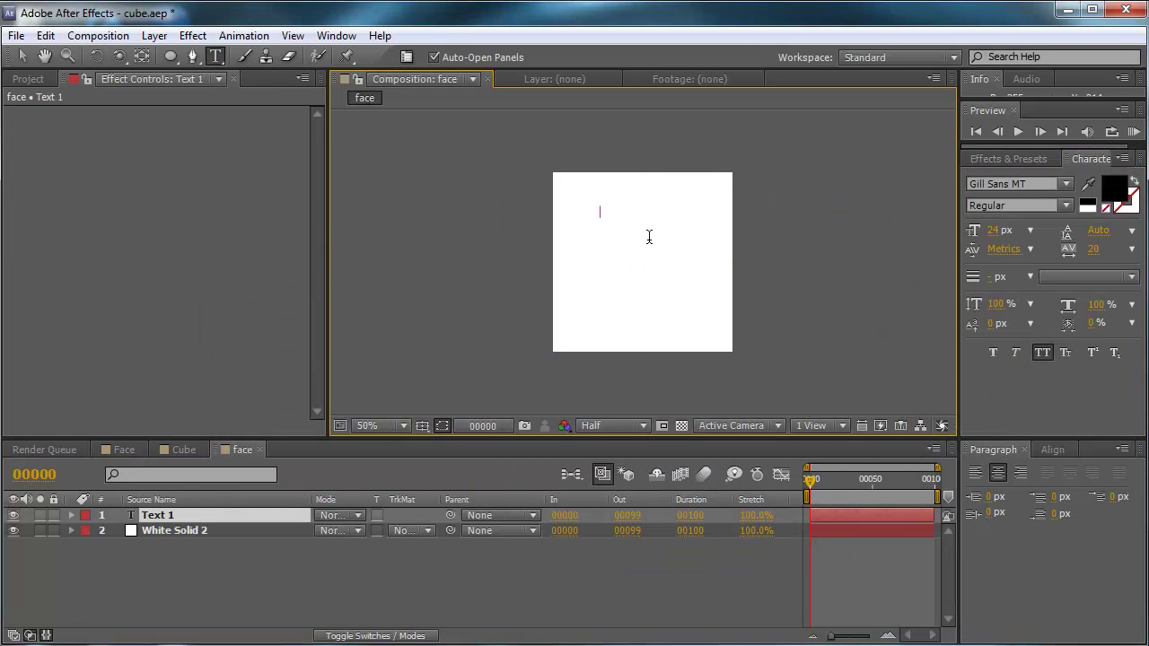
{"action": "type", "text": "VDO"}
{"action": "key", "text": "Return"}
{"action": "type", "text": "DNA"}
{"action": "left_click", "coordinate": [23, 57]}
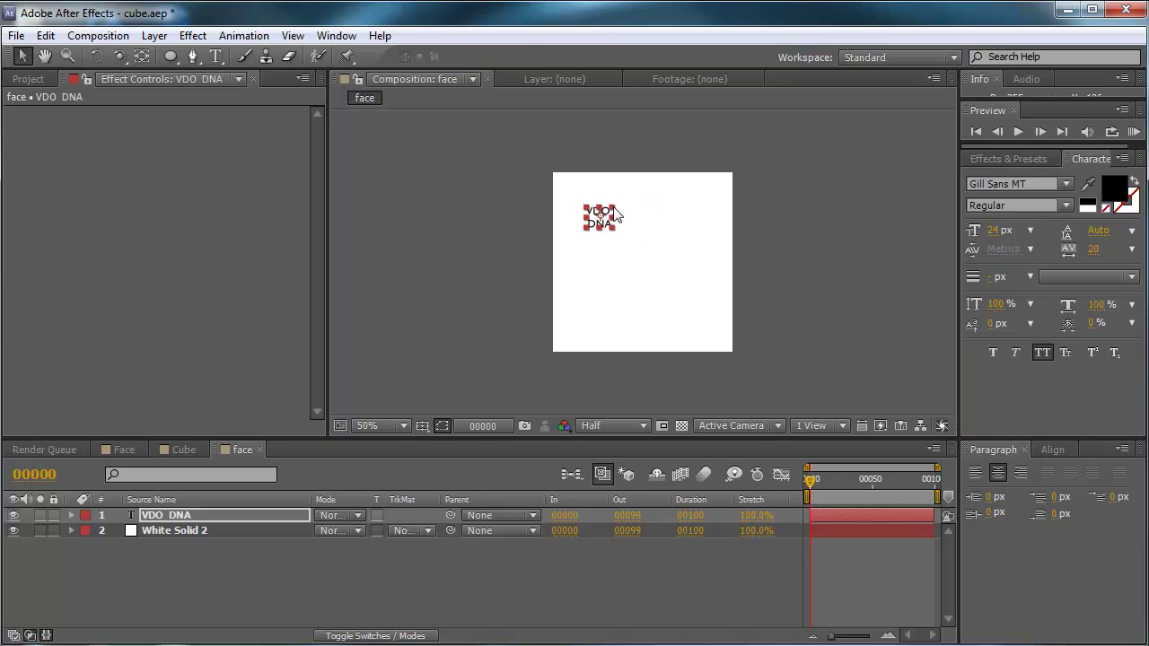
{"action": "left_click_drag", "start_coordinate": [613, 213], "coordinate": [677, 252]}
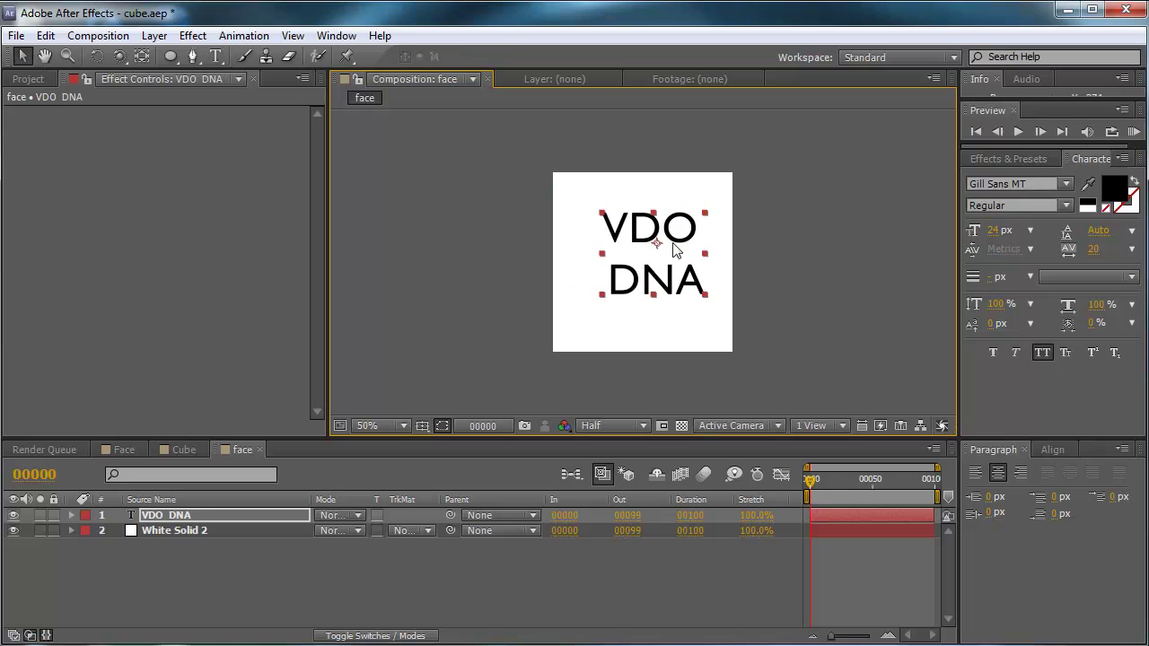
Step: Re-break the DNA line, nudge the text into place, and scale it to 441.1%
{"action": "double_click", "coordinate": [613, 278]}
{"action": "double_click", "coordinate": [602, 283]}
{"action": "left_click", "coordinate": [611, 281]}
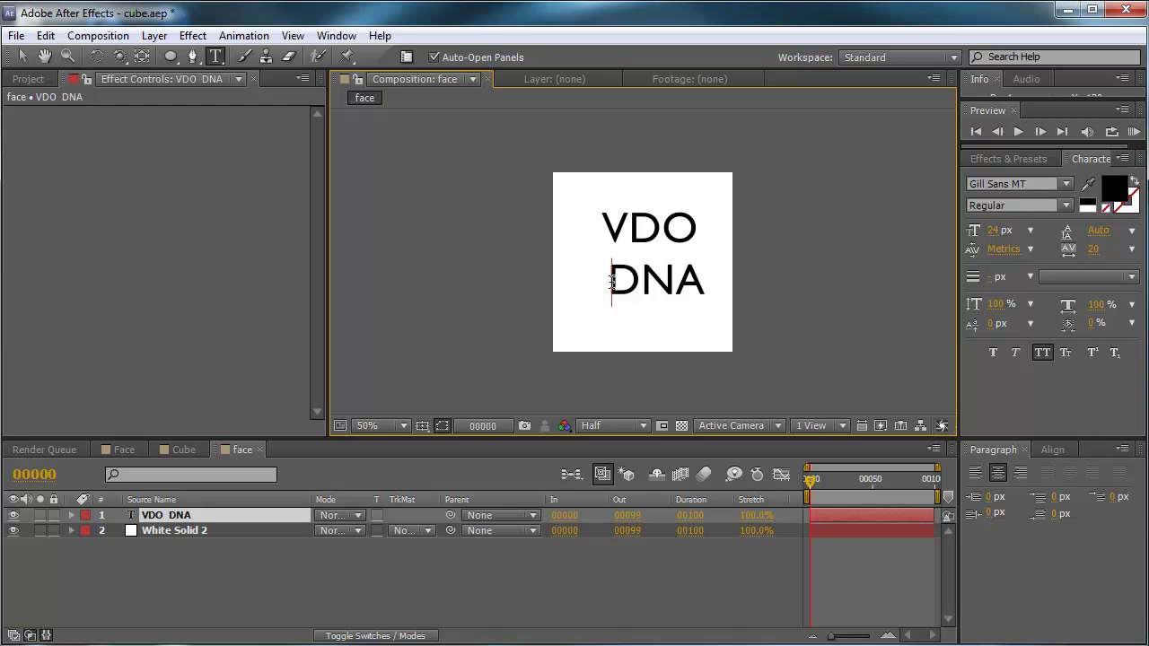
{"action": "key", "text": "BackSpace"}
{"action": "key", "text": "BackSpace"}
{"action": "key", "text": "Return"}
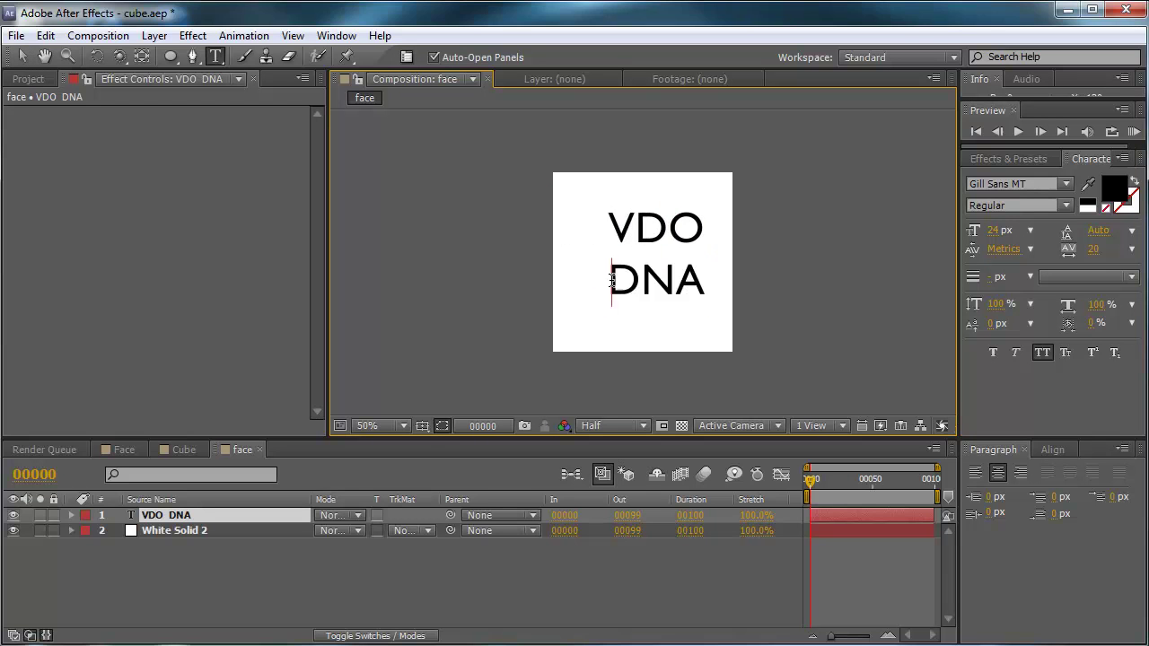
{"action": "left_click", "coordinate": [27, 58]}
{"action": "left_click_drag", "start_coordinate": [671, 278], "coordinate": [658, 287]}
{"action": "key", "text": "s"}
{"action": "left_click_drag", "start_coordinate": [345, 531], "coordinate": [364, 531]}
Step: Add a black solid layer to the face composition
{"action": "left_click", "coordinate": [154, 36]}
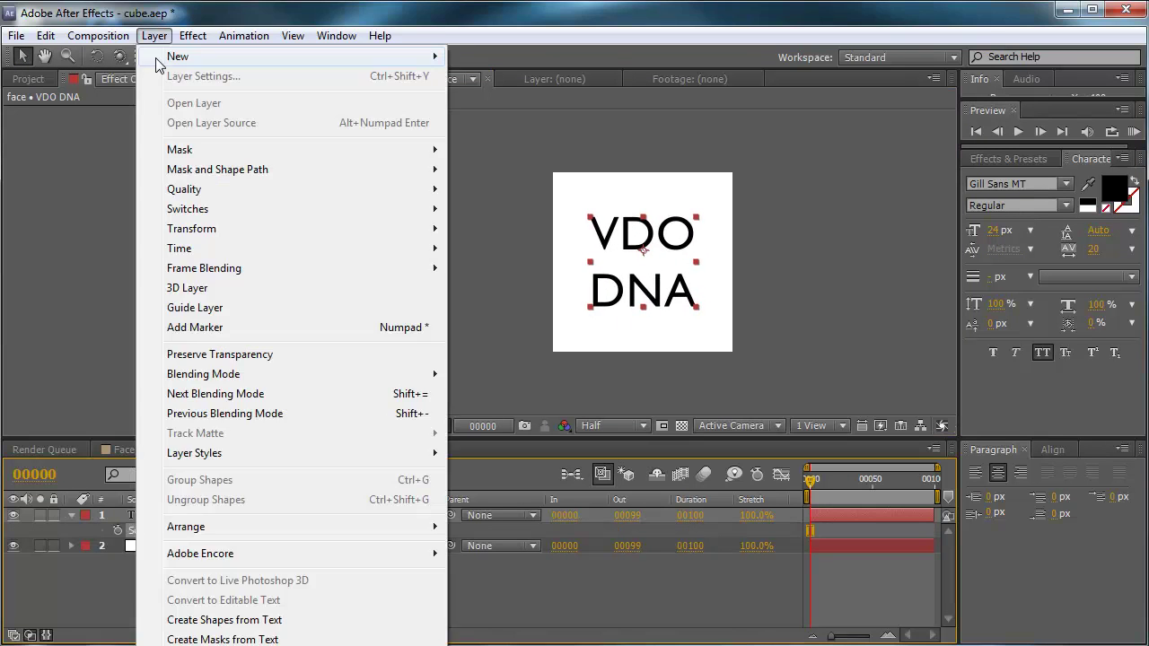
{"action": "mouse_move", "coordinate": [371, 58]}
{"action": "left_click", "coordinate": [485, 76]}
{"action": "left_click", "coordinate": [696, 494]}
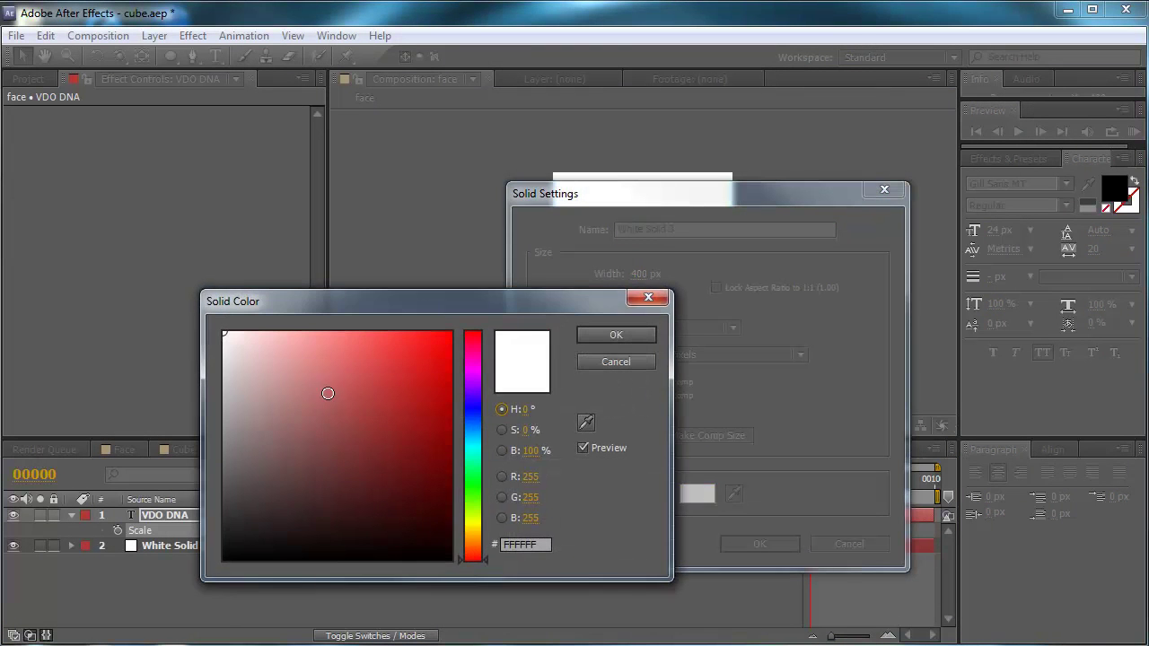
{"action": "left_click_drag", "start_coordinate": [267, 389], "coordinate": [557, 636]}
{"action": "left_click", "coordinate": [607, 334]}
{"action": "left_click", "coordinate": [767, 550]}
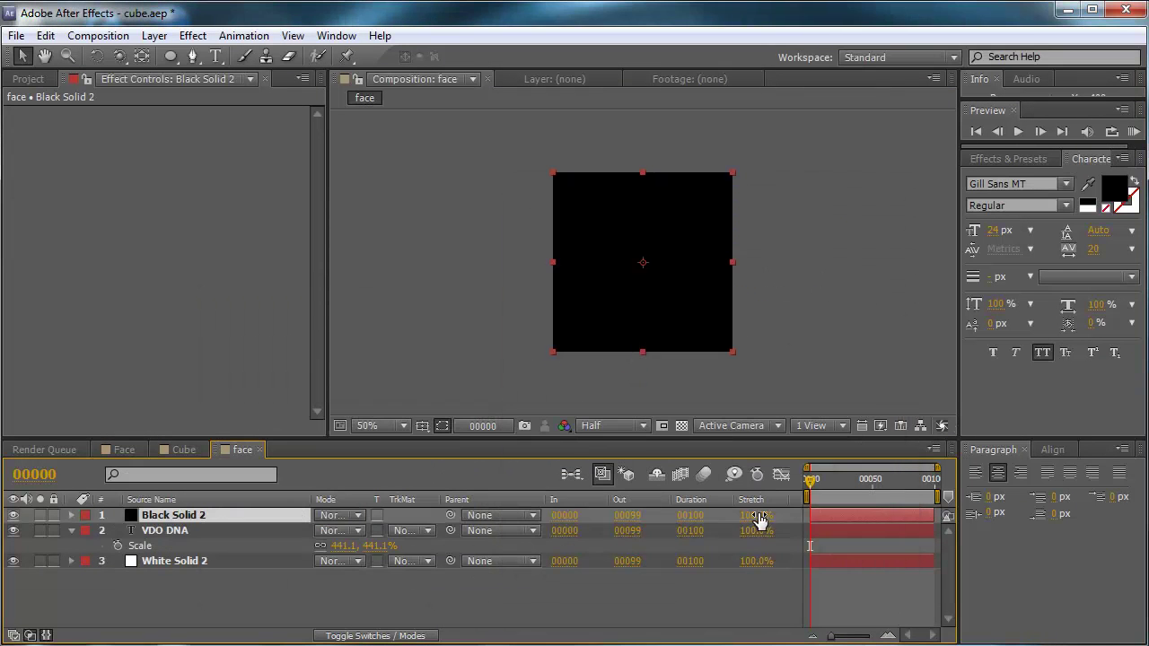
Step: At 100% zoom, draw circular ellipse masks top-left and top-right, deleting a stretched one
{"action": "left_click", "coordinate": [171, 56]}
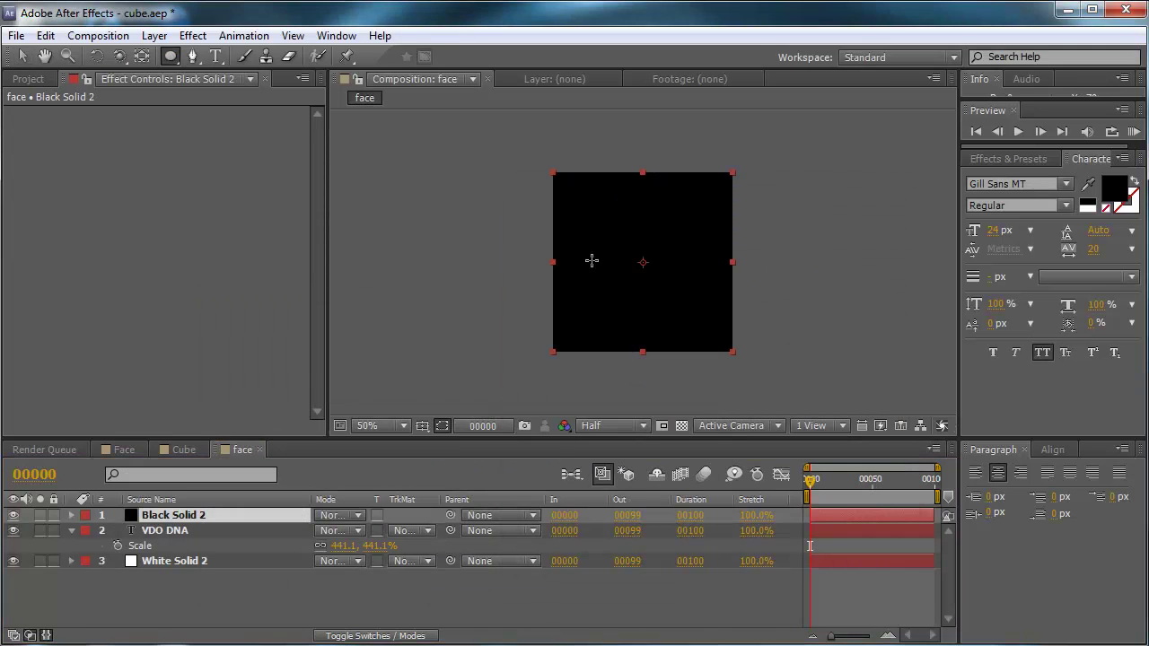
{"action": "key", "text": "period"}
{"action": "left_click_drag", "start_coordinate": [484, 131], "coordinate": [524, 171]}
{"action": "left_click_drag", "start_coordinate": [759, 129], "coordinate": [800, 171]}
{"action": "mouse_move", "coordinate": [696, 192]}
{"action": "left_mouse_down"}
{"action": "mouse_move", "coordinate": [727, 224]}
{"action": "mouse_move", "coordinate": [777, 248]}
{"action": "mouse_move", "coordinate": [806, 292]}
{"action": "left_mouse_up"}
{"action": "key", "text": "Page_Down"}
{"action": "key", "text": "Page_Down"}
{"action": "key", "text": "Page_Down"}
{"action": "key", "text": "Page_Down"}
{"action": "key", "text": "Page_Down"}
{"action": "key", "text": "Delete"}
{"action": "key", "text": "Home"}
Step: Add more circular dot masks below DNA, lower left, right of DNA, and near the top edge
{"action": "mouse_move", "coordinate": [492, 255]}
{"action": "left_mouse_down"}
{"action": "mouse_move", "coordinate": [520, 284]}
{"action": "mouse_move", "coordinate": [533, 235]}
{"action": "left_mouse_up"}
{"action": "left_click_drag", "start_coordinate": [488, 279], "coordinate": [538, 331]}
{"action": "left_click_drag", "start_coordinate": [598, 292], "coordinate": [639, 332]}
{"action": "left_click_drag", "start_coordinate": [774, 273], "coordinate": [802, 304]}
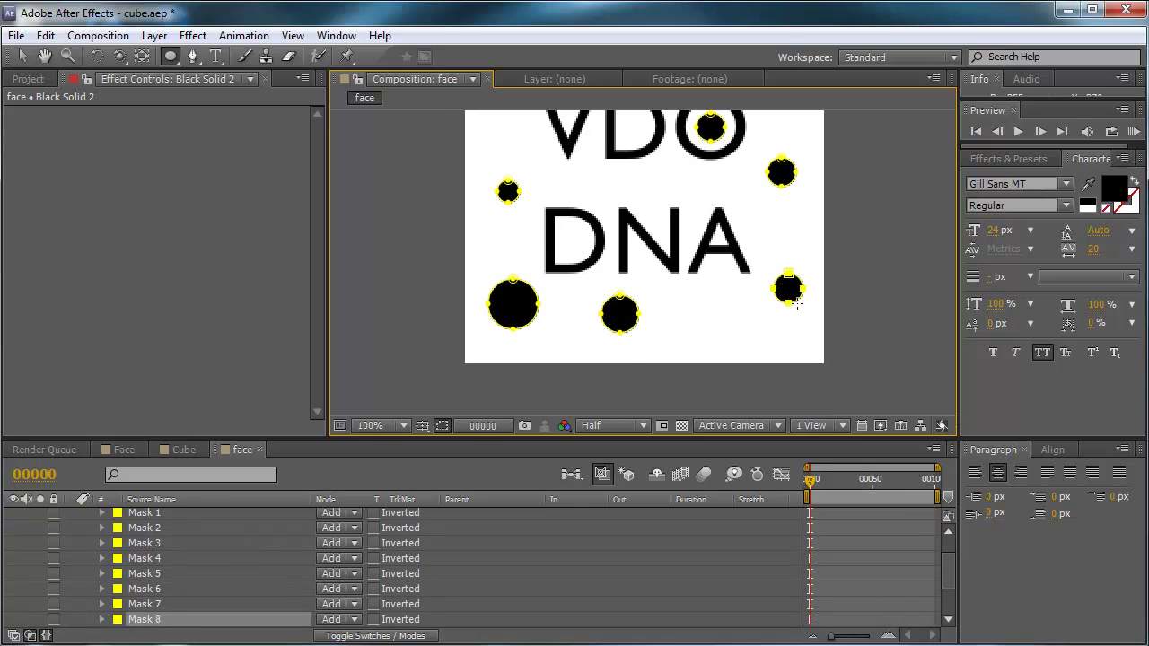
{"action": "left_click_drag", "start_coordinate": [723, 251], "coordinate": [733, 329]}
{"action": "left_click_drag", "start_coordinate": [628, 130], "coordinate": [652, 159]}
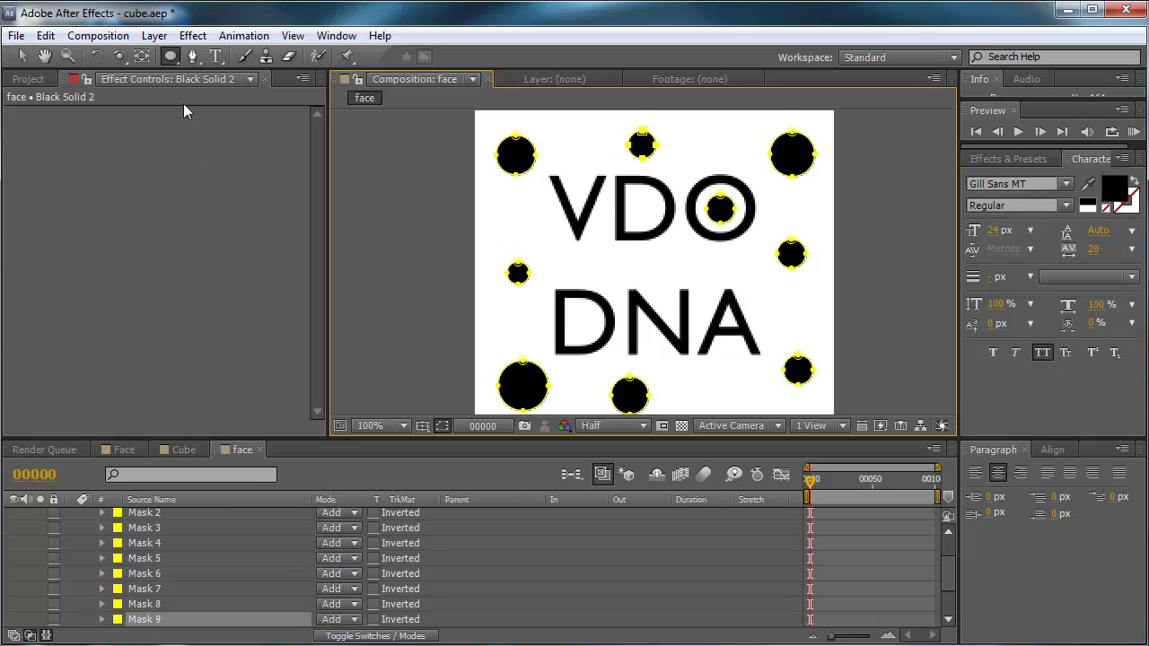
Step: Create a composition named Cube using the PAL D1/DV Widescreen Square Pixel preset
{"action": "left_click", "coordinate": [98, 35]}
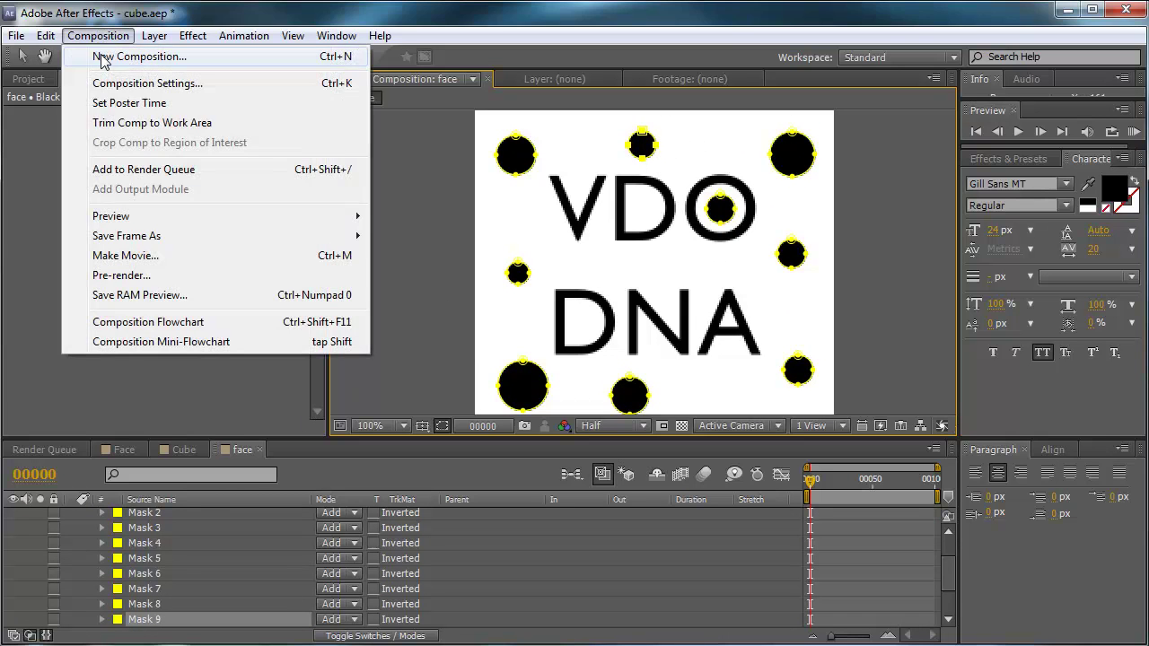
{"action": "left_click", "coordinate": [103, 58]}
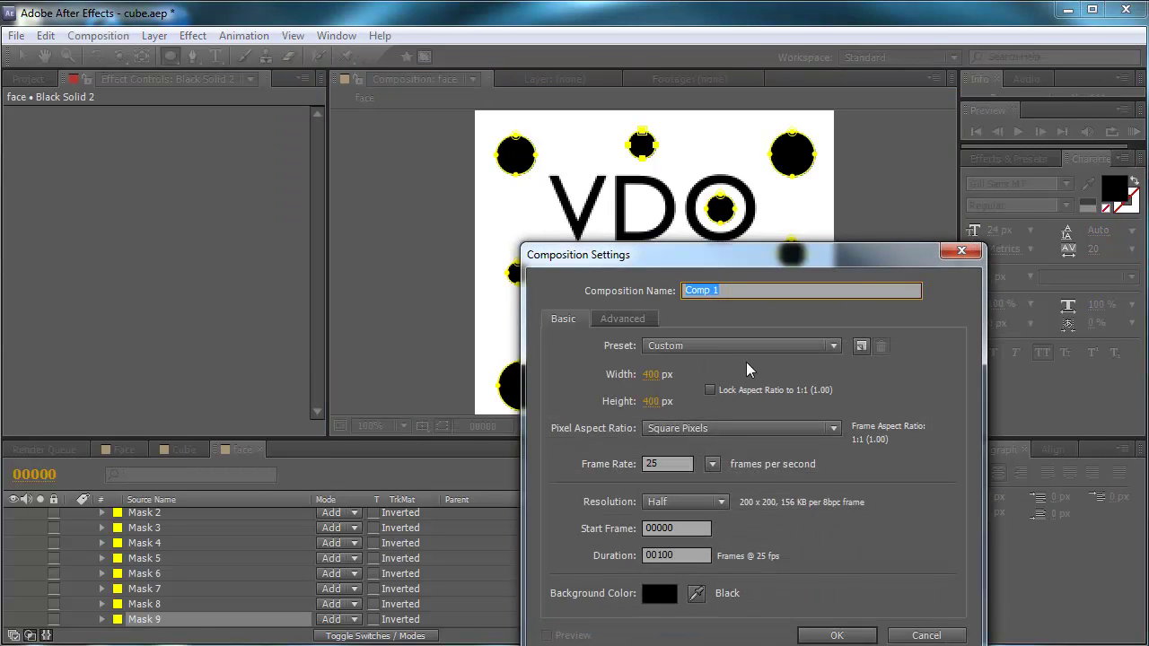
{"action": "type", "text": "Cube"}
{"action": "left_click", "coordinate": [744, 346]}
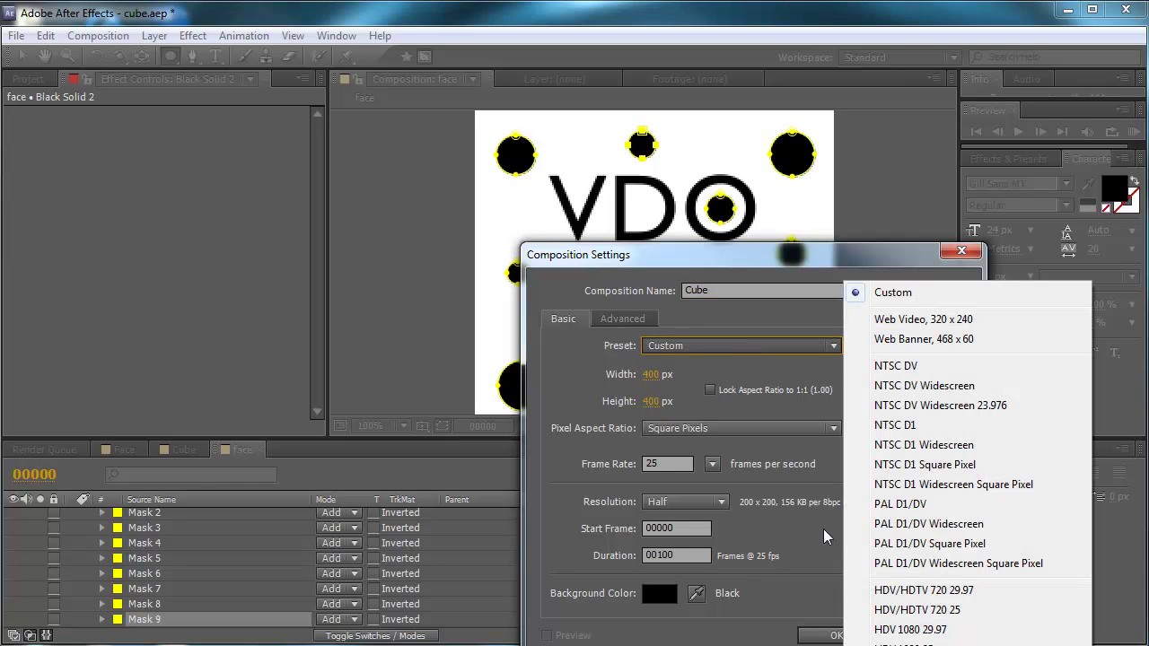
{"action": "left_click", "coordinate": [889, 563]}
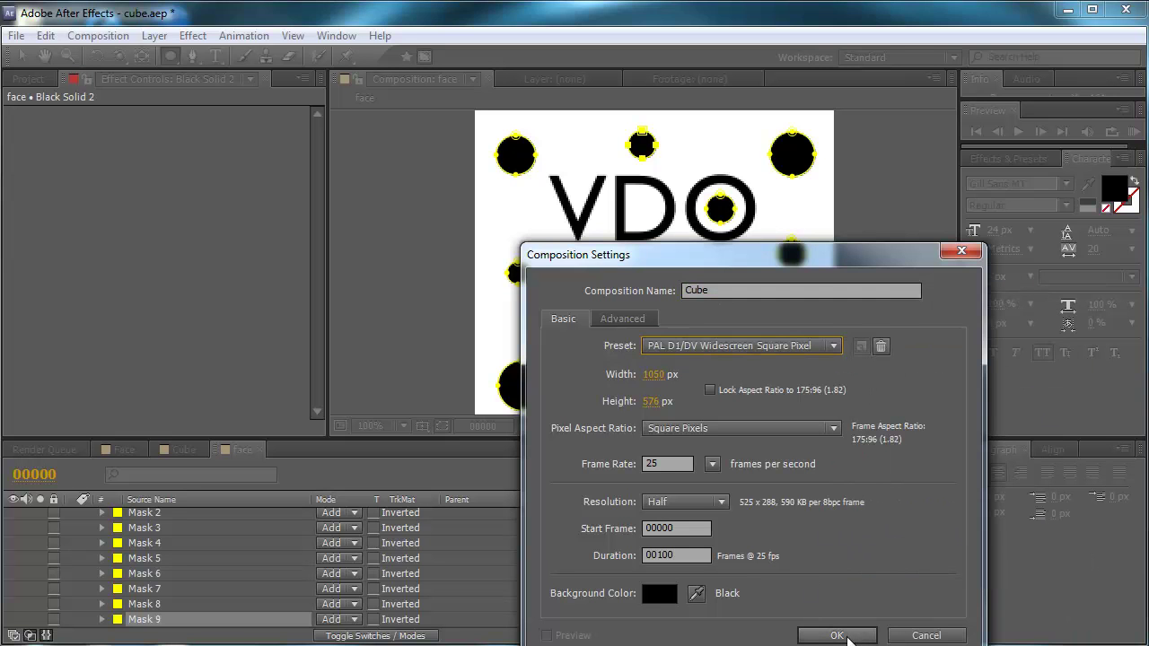
{"action": "left_click", "coordinate": [818, 633]}
Step: Fit the Cube view and drag the face composition from the Project panel into it
{"action": "key", "text": "comma"}
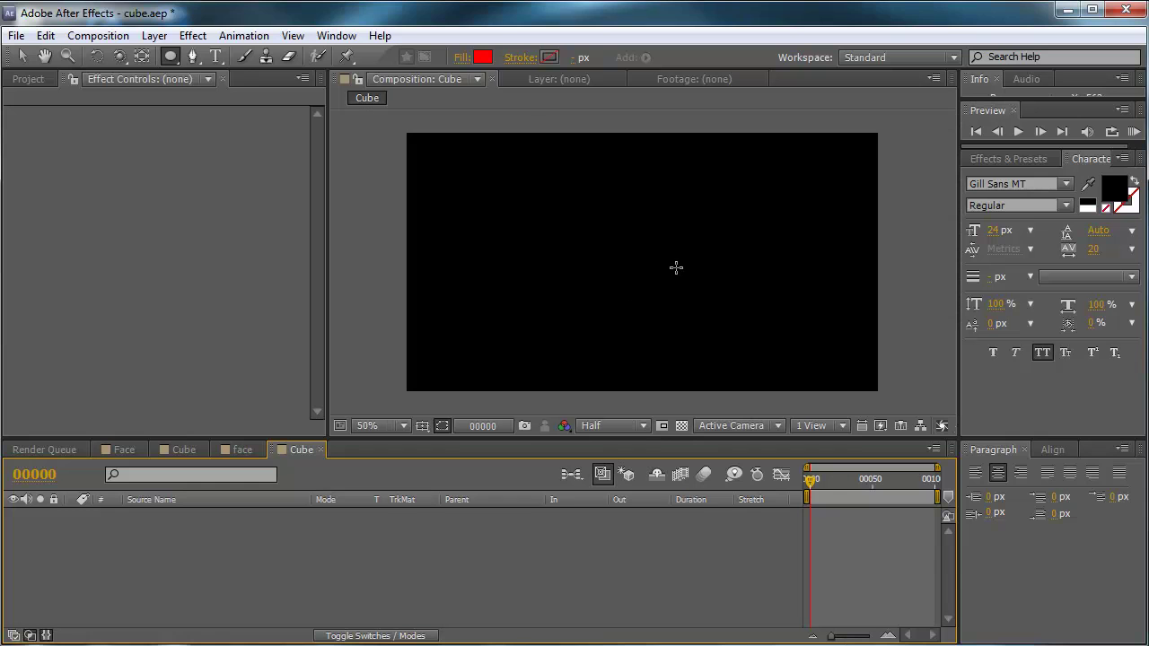
{"action": "left_click", "coordinate": [43, 72]}
{"action": "left_click_drag", "start_coordinate": [50, 271], "coordinate": [126, 539]}
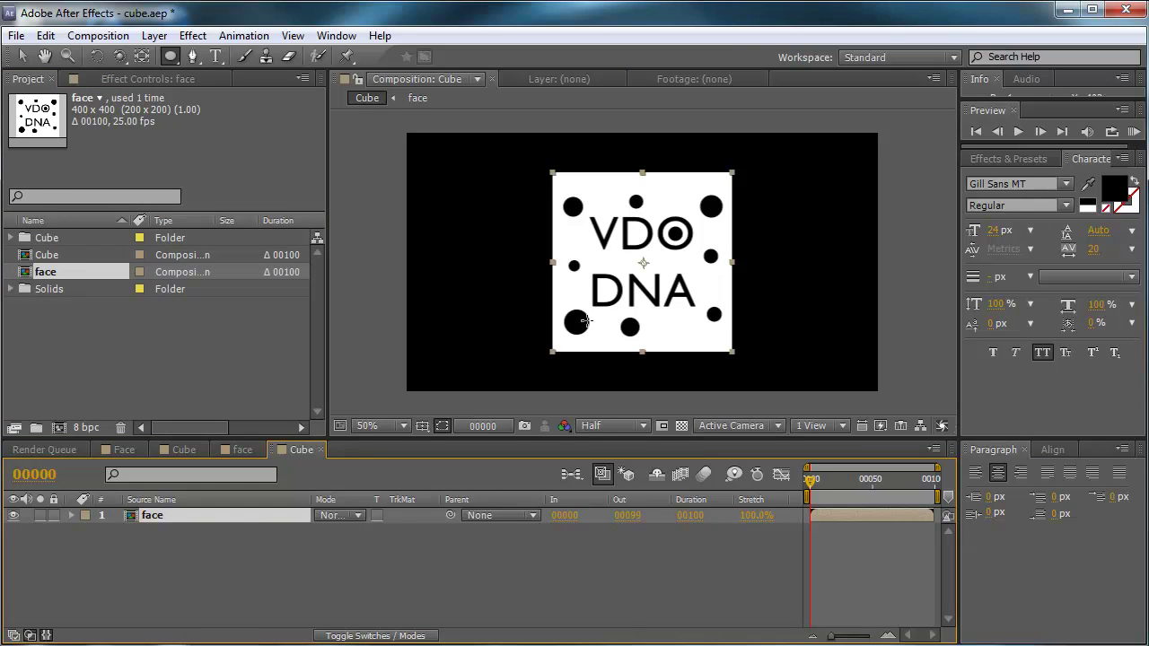
Step: Enable the 3D switch on the face layer and test a rotation, then undo it
{"action": "left_click", "coordinate": [409, 636]}
{"action": "left_click", "coordinate": [415, 516]}
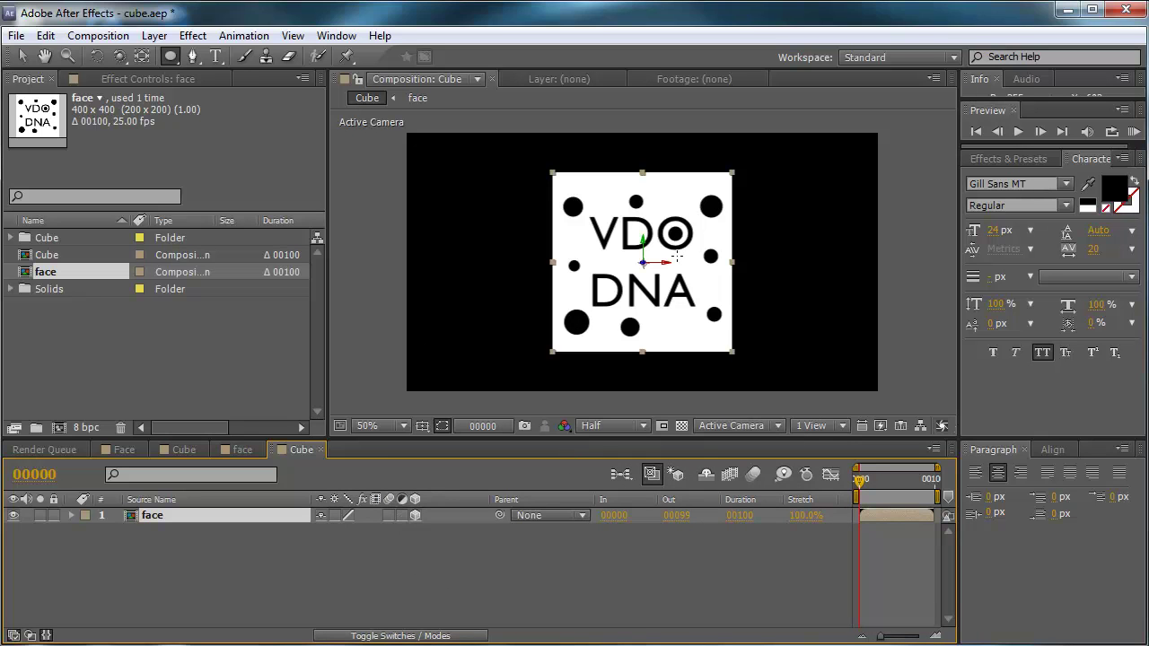
{"action": "key", "text": "w"}
{"action": "left_click_drag", "start_coordinate": [642, 241], "coordinate": [733, 264]}
{"action": "key", "text": "v"}
{"action": "key", "text": "ctrl+z"}
{"action": "key", "text": "ctrl+z"}
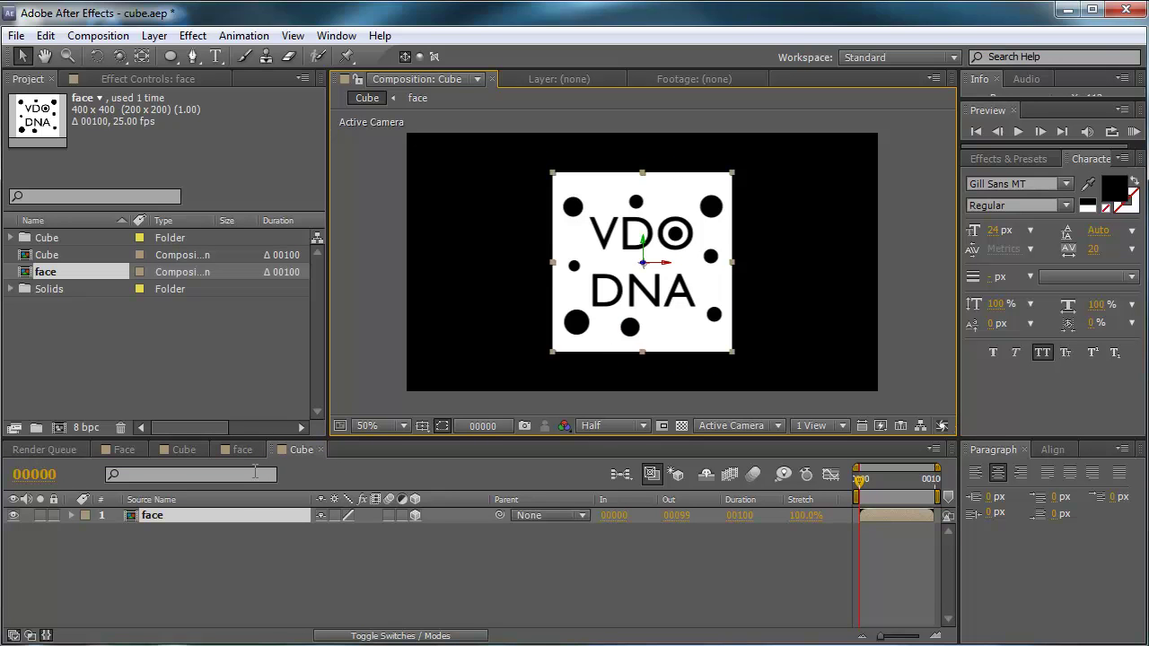
Step: Set the face layer's anchor point Z value to 200, giving 200, 200, 200
{"action": "key", "text": "p"}
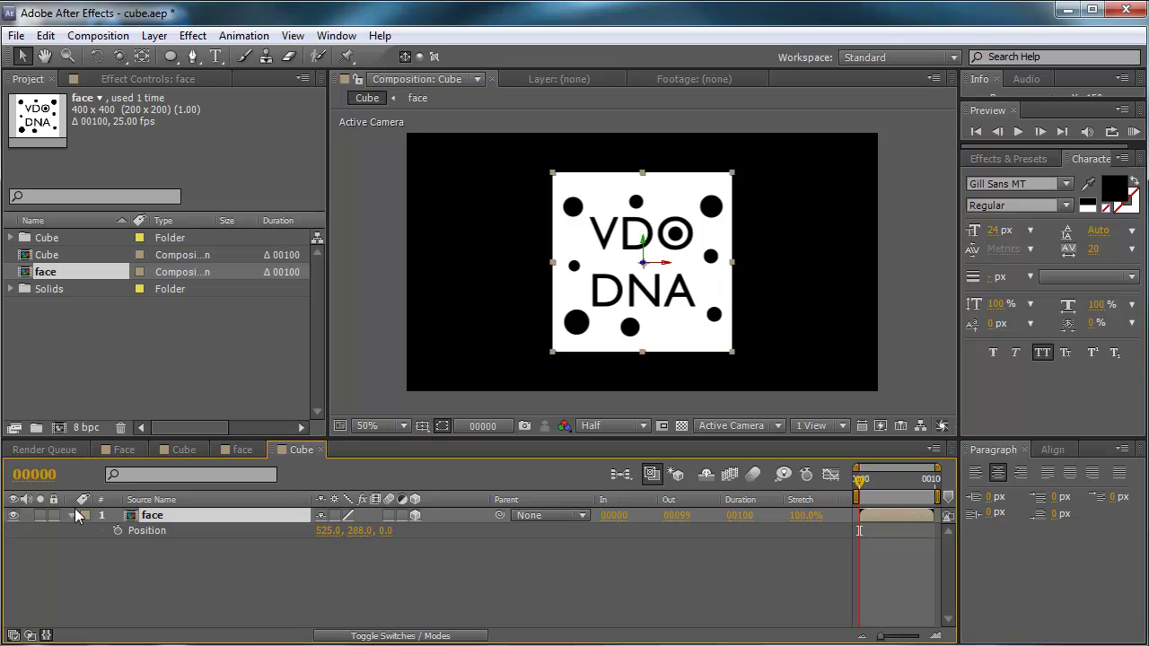
{"action": "key", "text": "a"}
{"action": "left_click", "coordinate": [386, 530]}
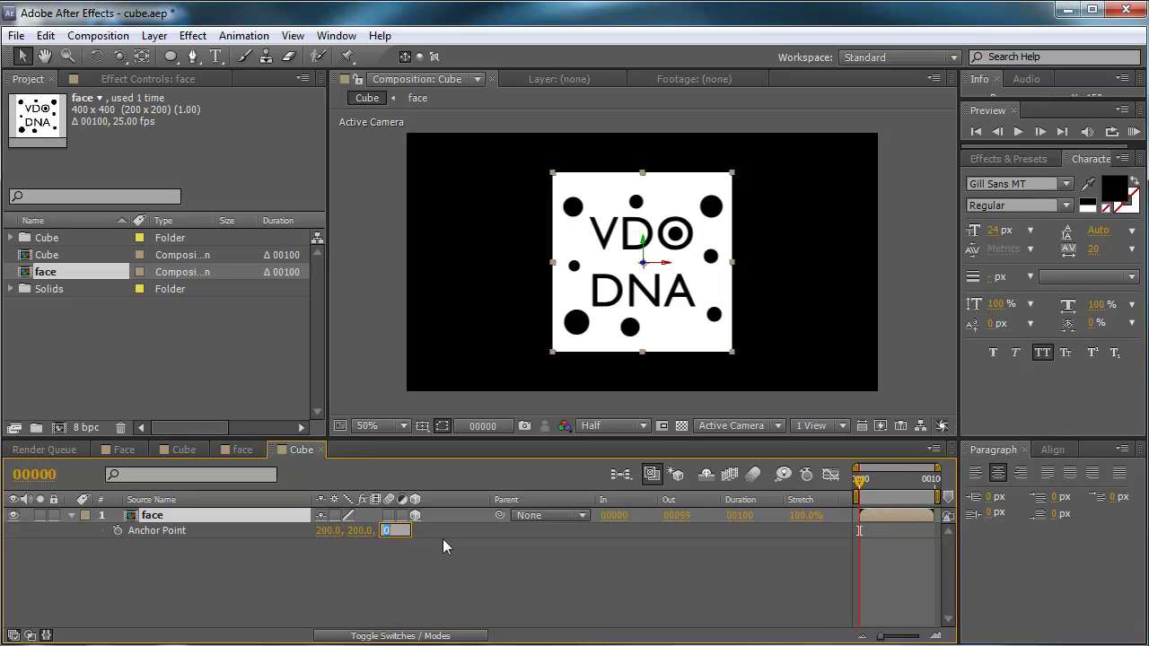
{"action": "type", "text": "200"}
{"action": "left_click", "coordinate": [443, 541]}
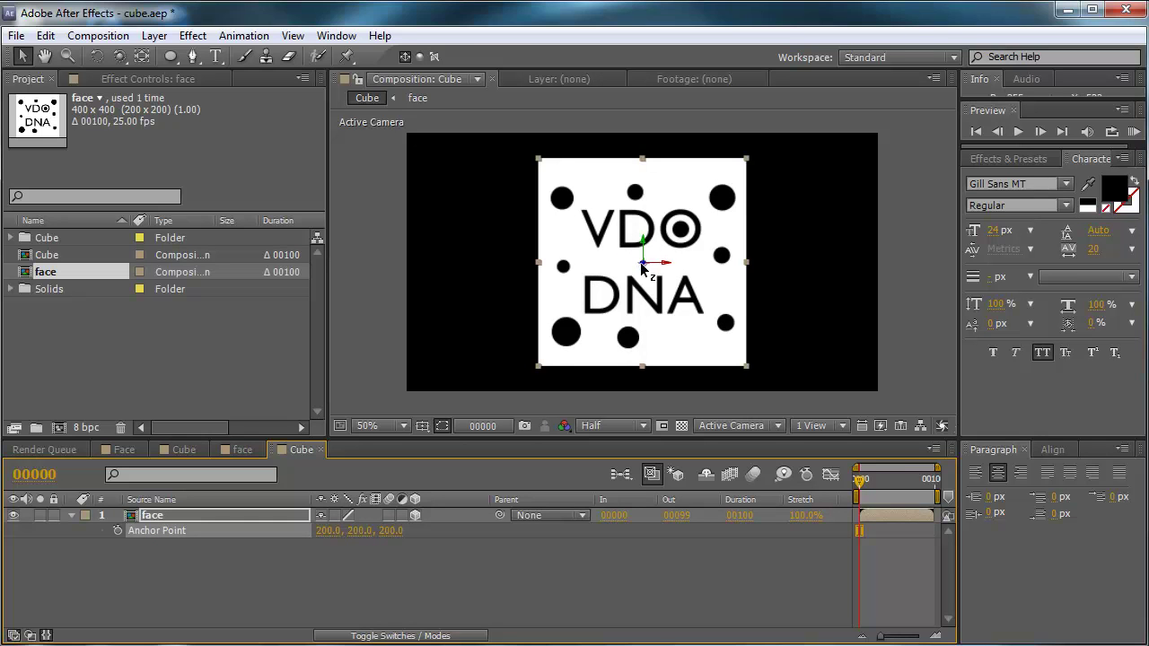
Step: Check the face rotates around the cube centre, undo, and duplicate the face layer five times
{"action": "key", "text": "w"}
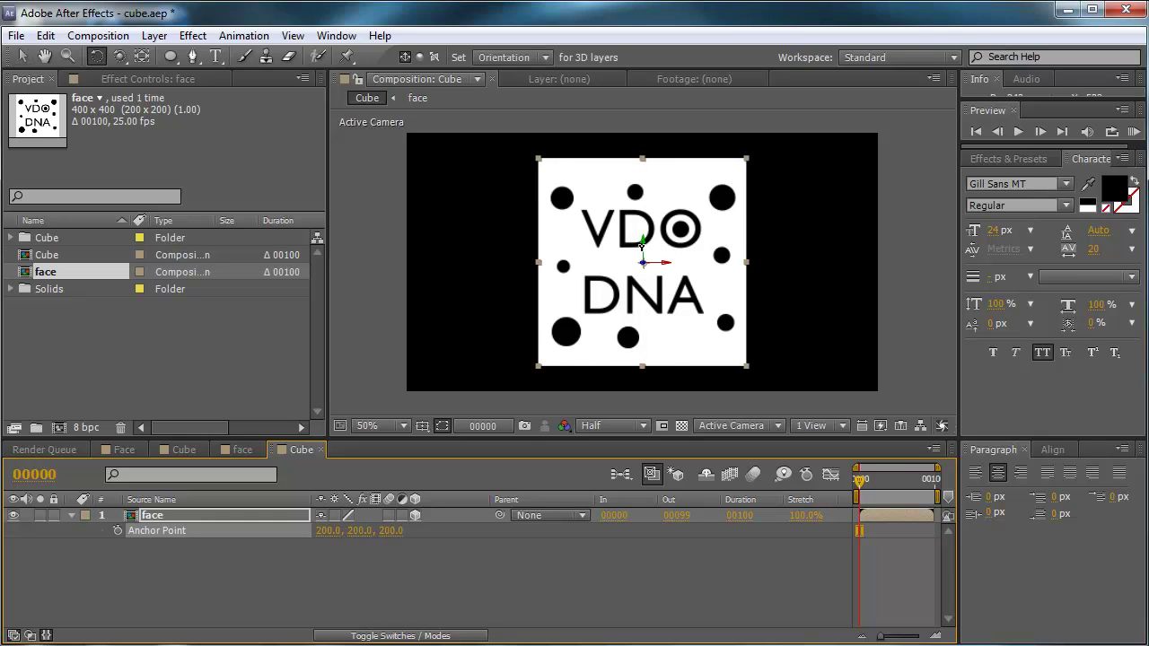
{"action": "left_click_drag", "start_coordinate": [642, 241], "coordinate": [673, 254]}
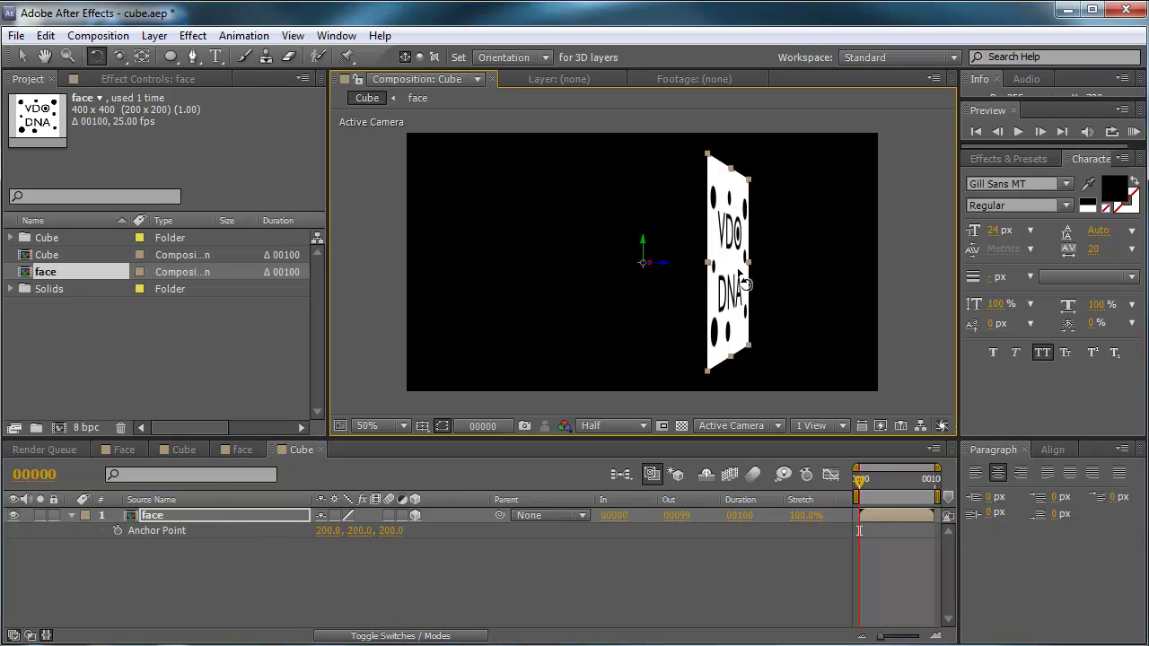
{"action": "key", "text": "ctrl+z"}
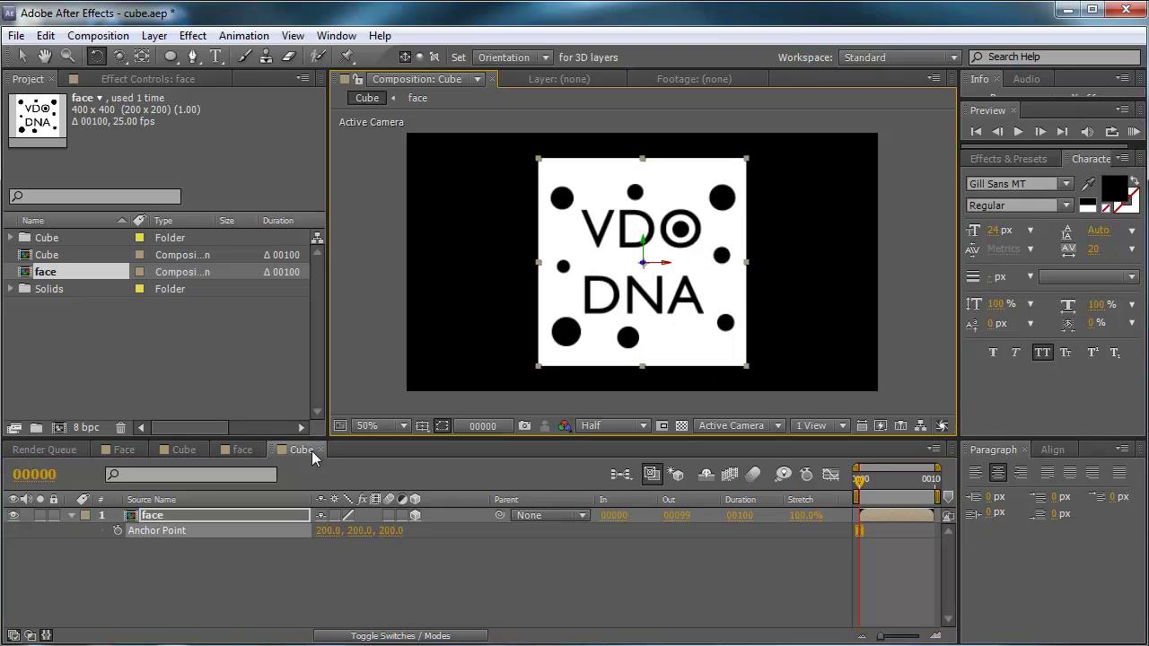
{"action": "key", "text": "Return"}
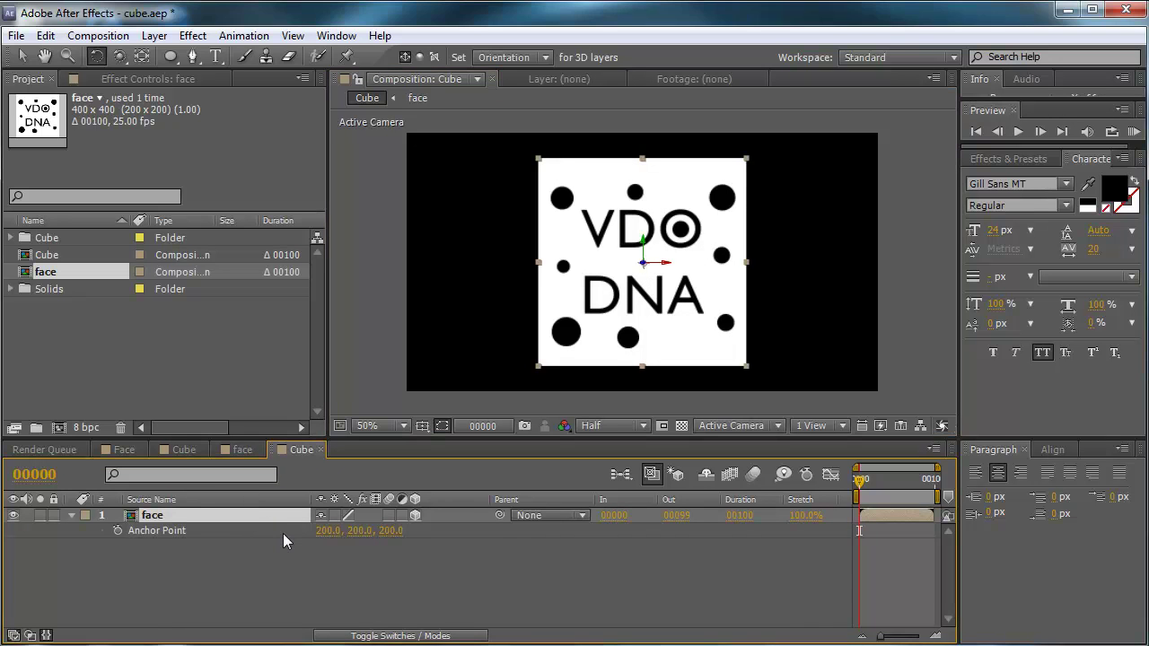
{"action": "key", "text": "ctrl+d"}
{"action": "key", "text": "ctrl+d"}
{"action": "key", "text": "ctrl+d"}
{"action": "key", "text": "ctrl+d"}
{"action": "key", "text": "ctrl+d"}
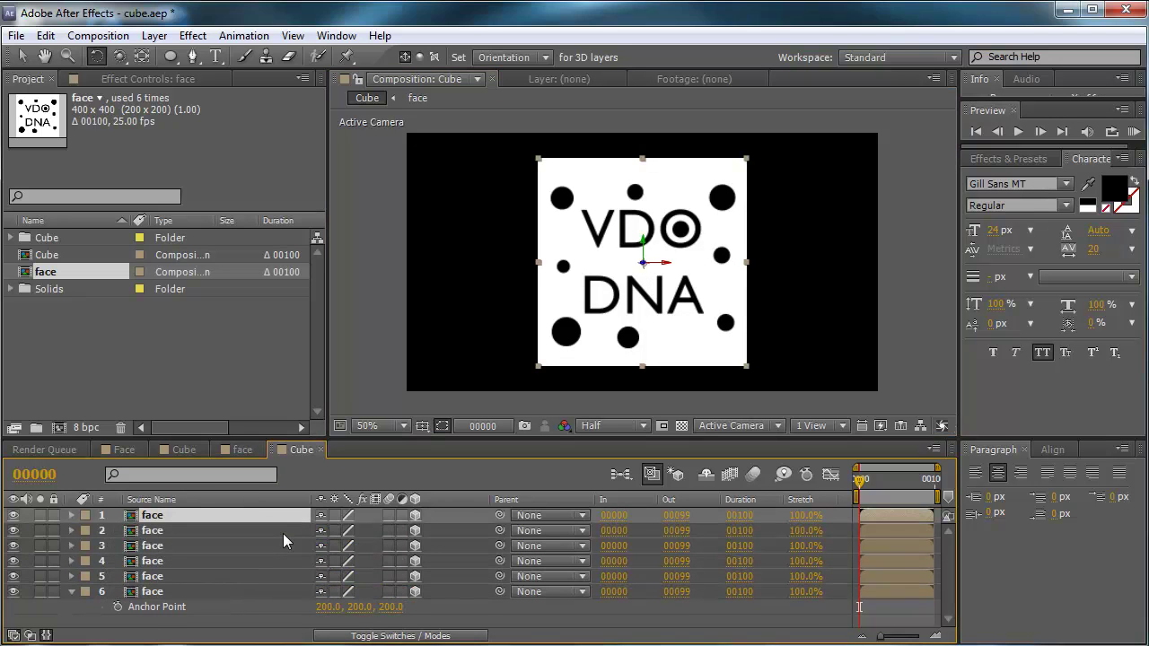
Step: Rotate the second face 90° on its Y axis and select the third to fifth faces
{"action": "left_click", "coordinate": [651, 258]}
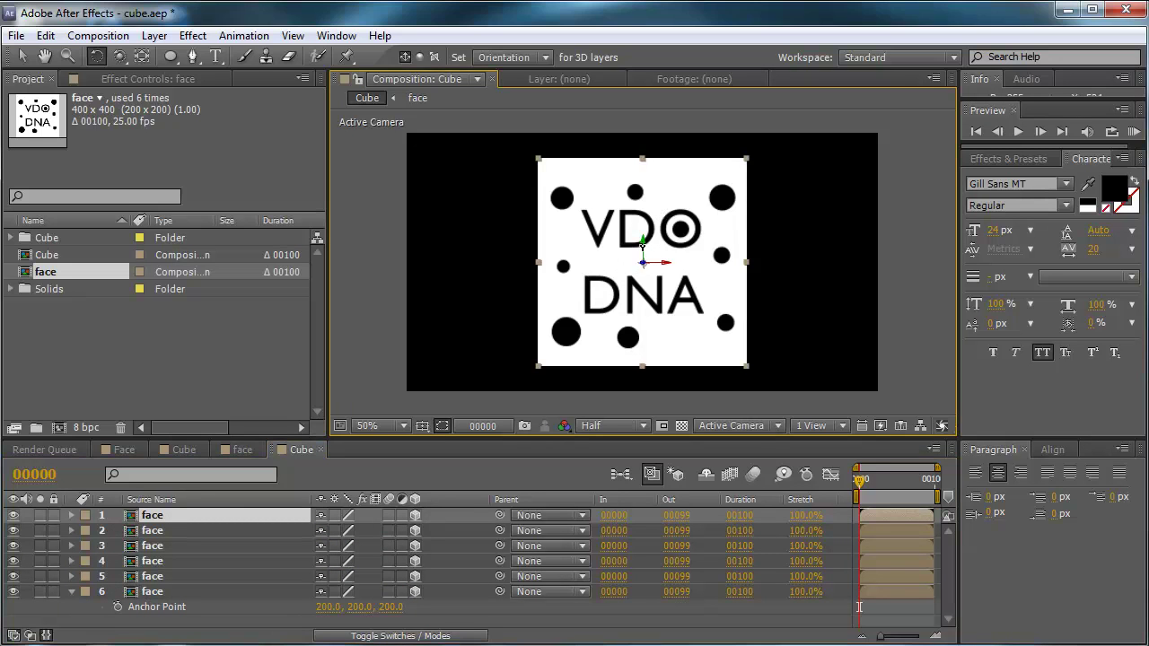
{"action": "left_click_drag", "start_coordinate": [645, 242], "coordinate": [675, 242]}
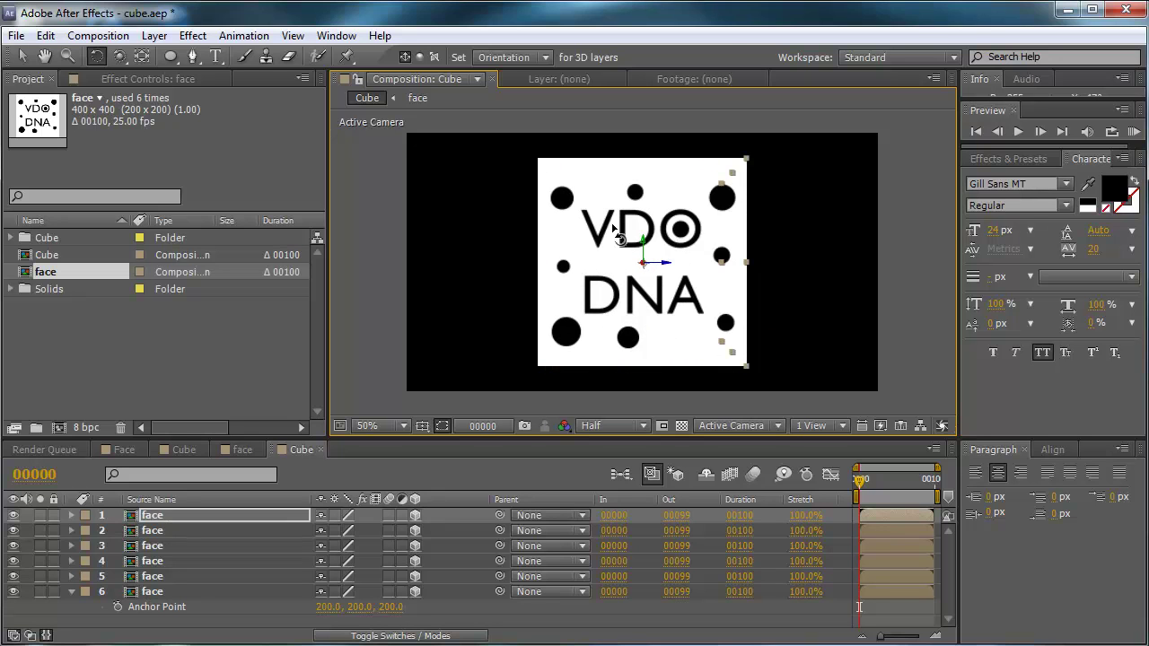
{"action": "left_click", "coordinate": [635, 235]}
{"action": "left_click_drag", "start_coordinate": [634, 241], "coordinate": [631, 261]}
{"action": "key", "text": "Return"}
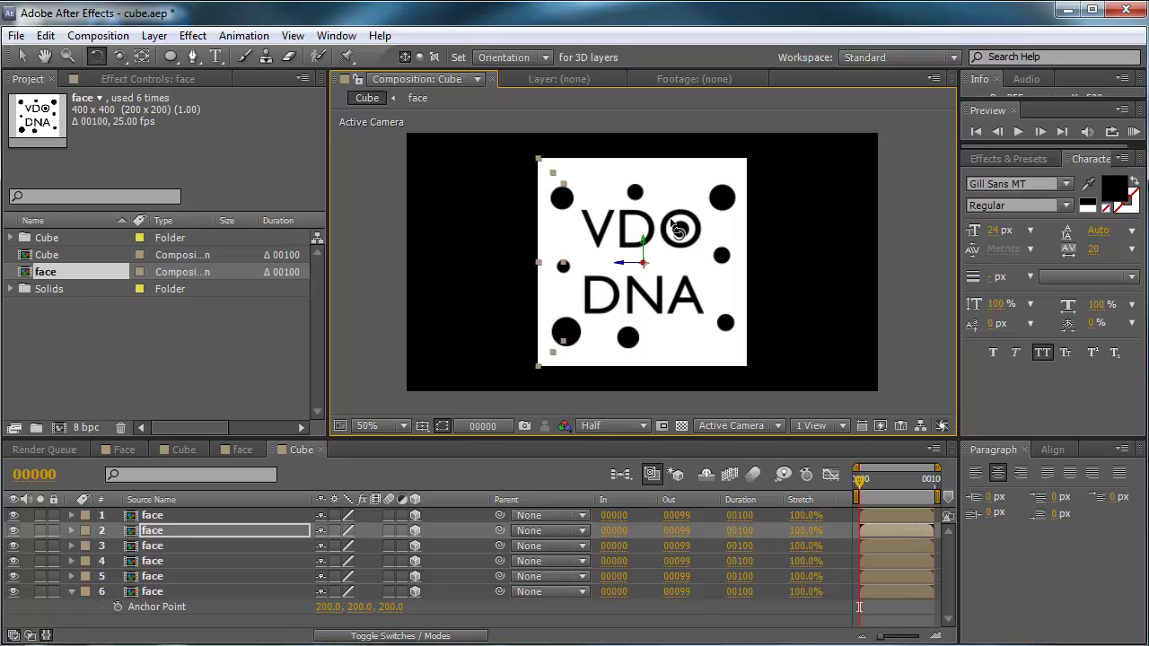
{"action": "left_click", "coordinate": [631, 262]}
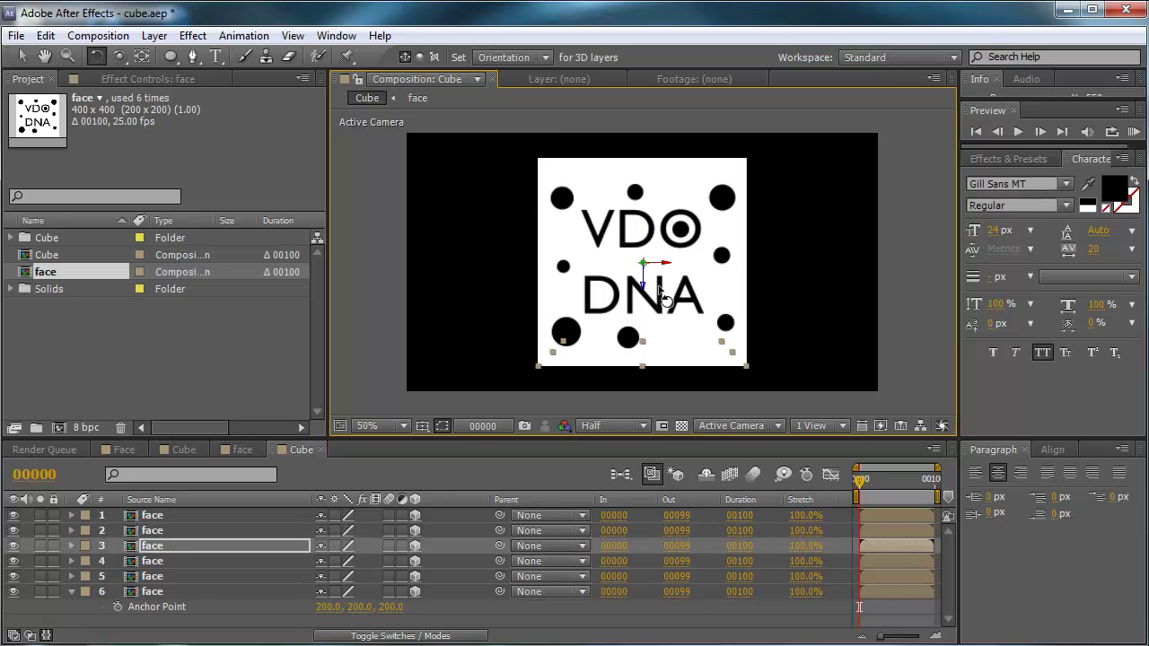
{"action": "left_click", "coordinate": [660, 261]}
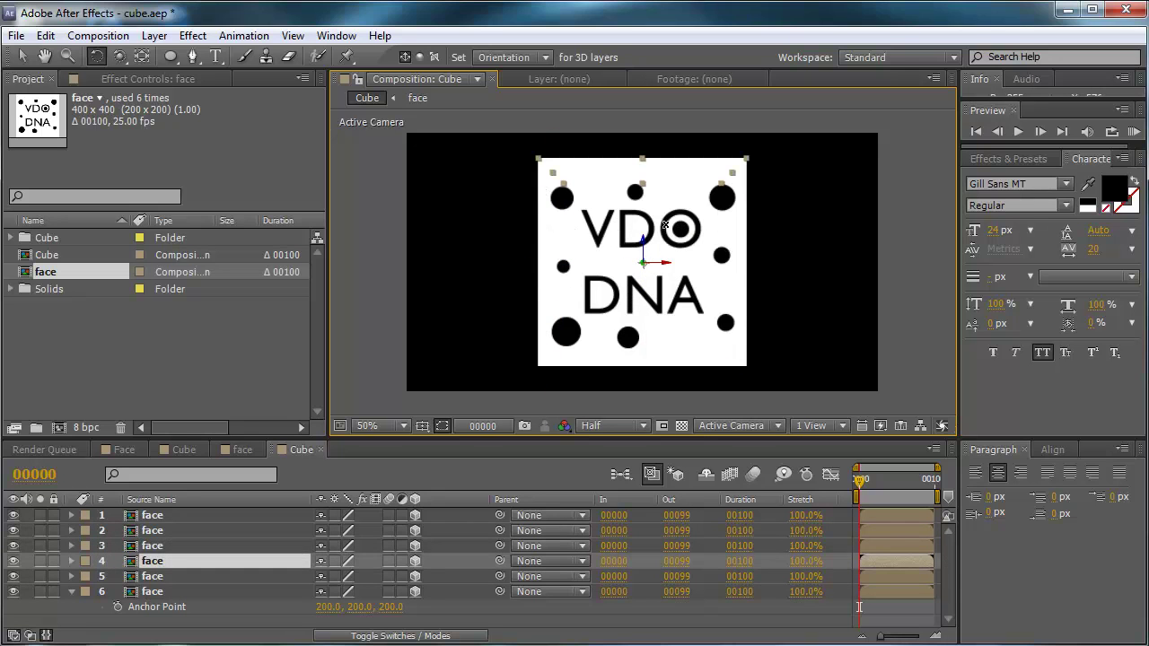
{"action": "left_click", "coordinate": [674, 256]}
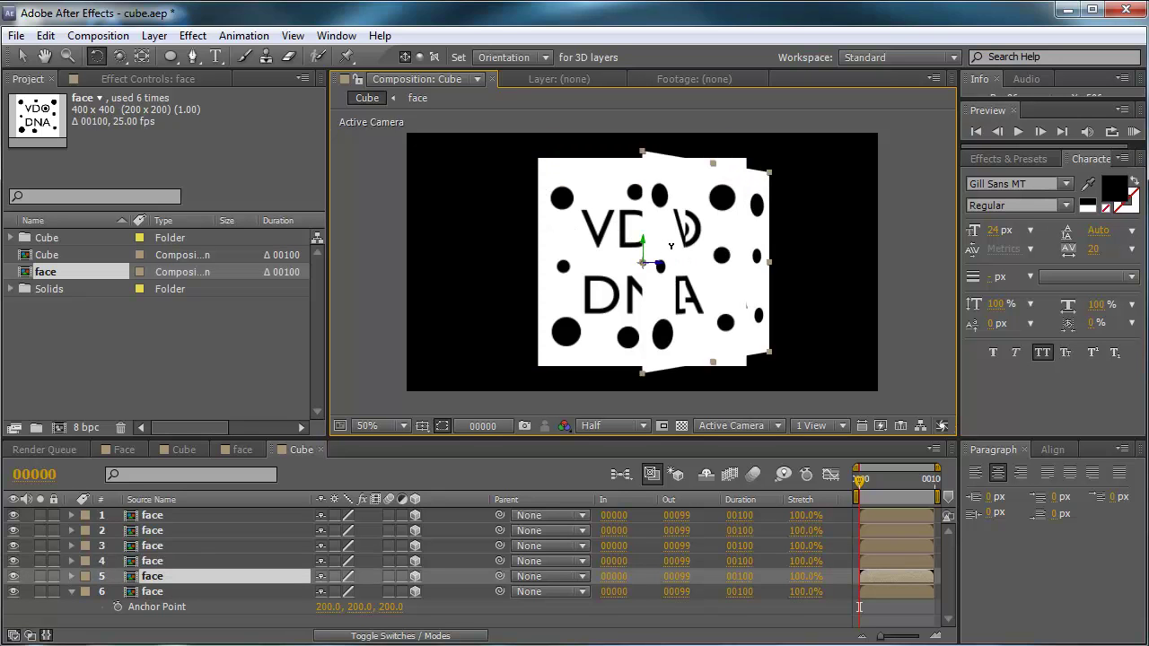
{"action": "key", "text": "Return"}
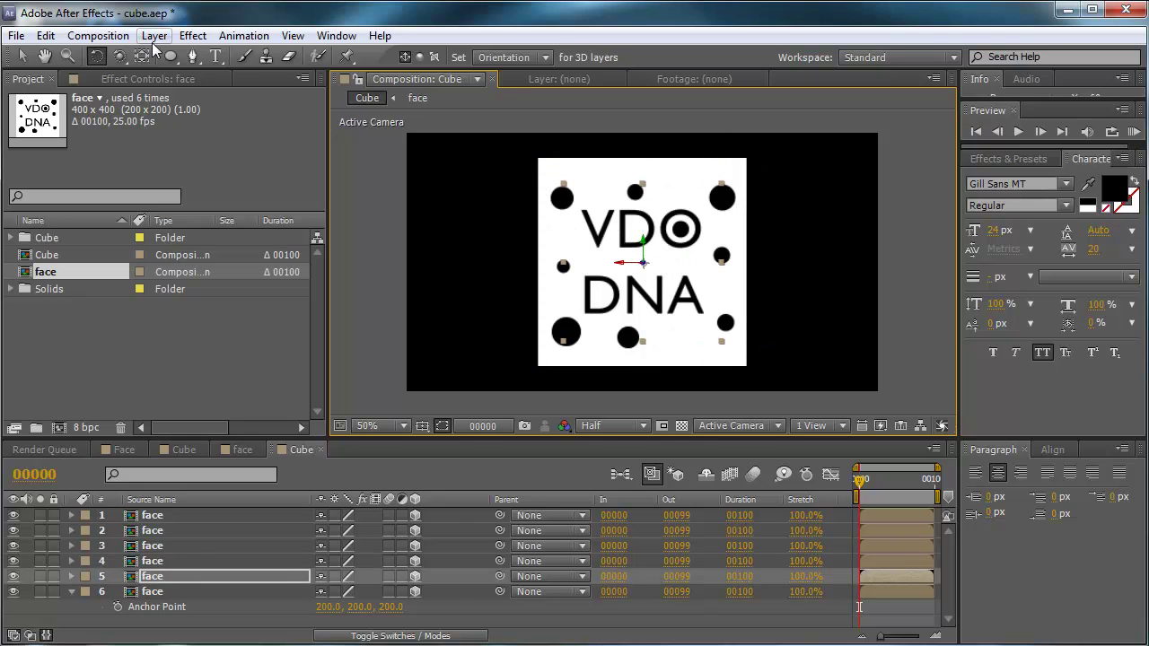
Step: Add Camera 1 with default settings and orbit it to a corner view showing three cube faces
{"action": "left_click", "coordinate": [154, 35]}
{"action": "mouse_move", "coordinate": [179, 57]}
{"action": "left_click", "coordinate": [528, 122]}
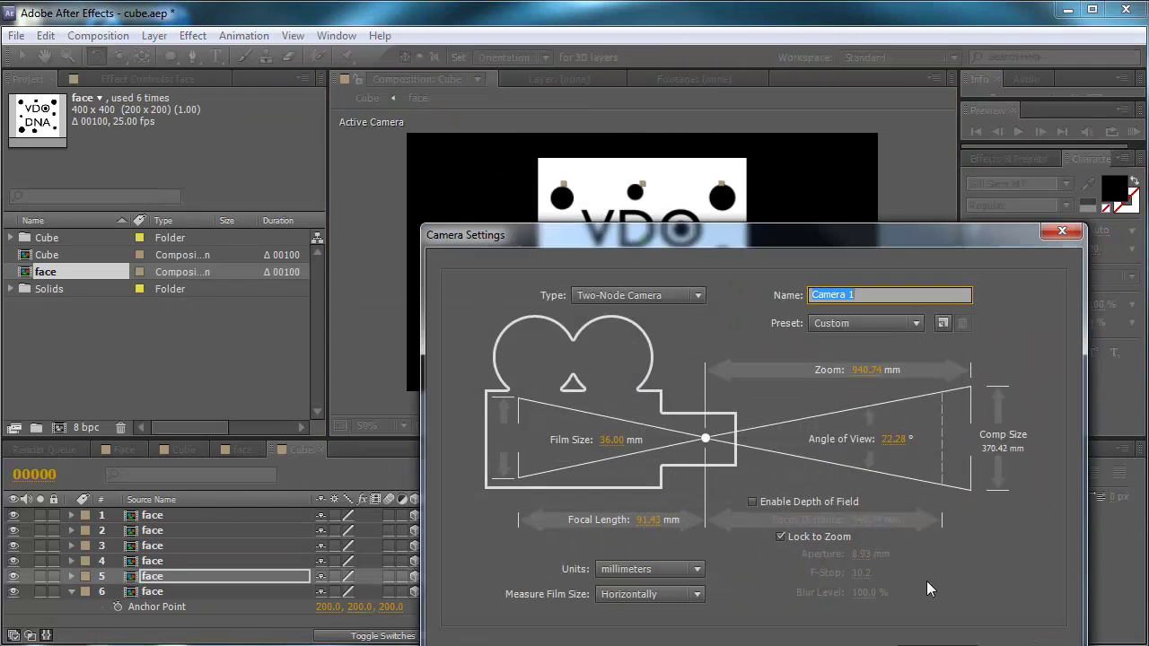
{"action": "key", "text": "Return"}
{"action": "key", "text": "c"}
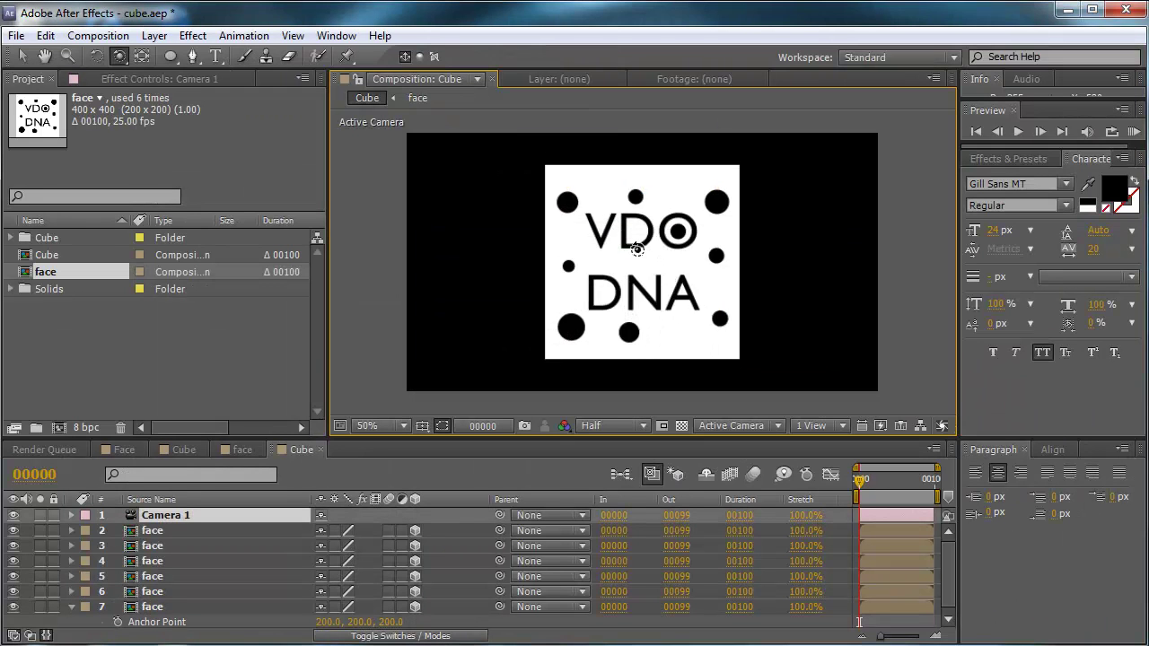
{"action": "left_click_drag", "start_coordinate": [623, 235], "coordinate": [595, 274]}
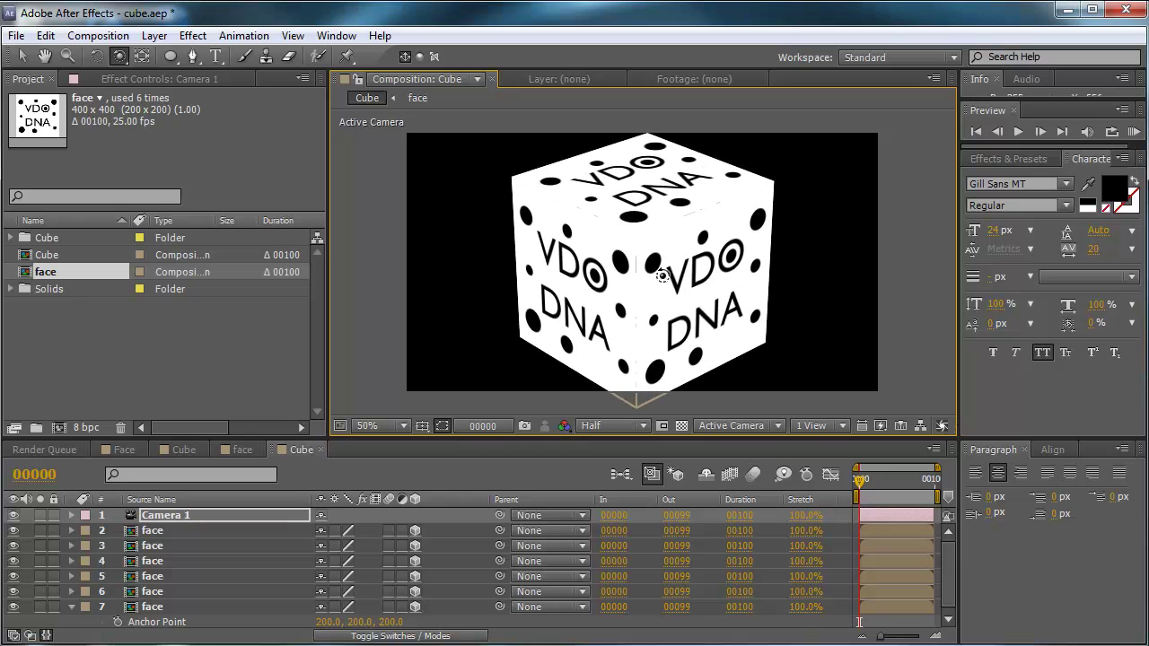
{"action": "mouse_move", "coordinate": [669, 269]}
{"action": "left_mouse_down"}
{"action": "mouse_move", "coordinate": [592, 251]}
{"action": "mouse_move", "coordinate": [687, 274]}
{"action": "left_mouse_up"}
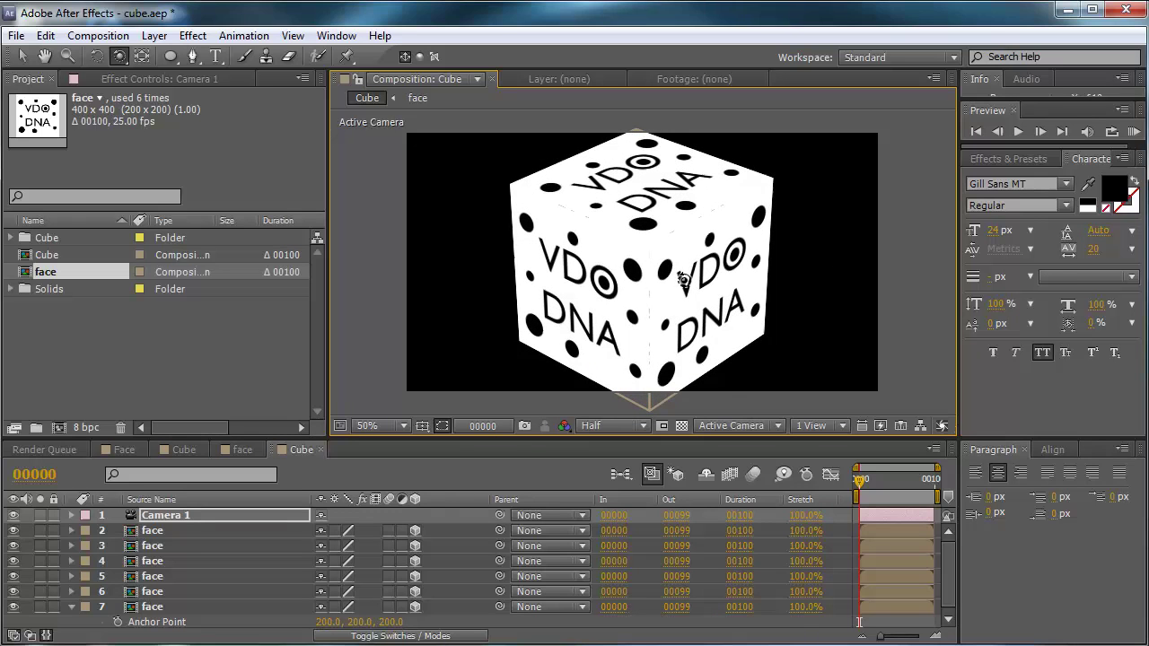
Step: Select all six face layers and switch their quality to Draft, then back to Best
{"action": "left_click", "coordinate": [195, 536]}
{"action": "left_click", "coordinate": [201, 610], "text": "shift"}
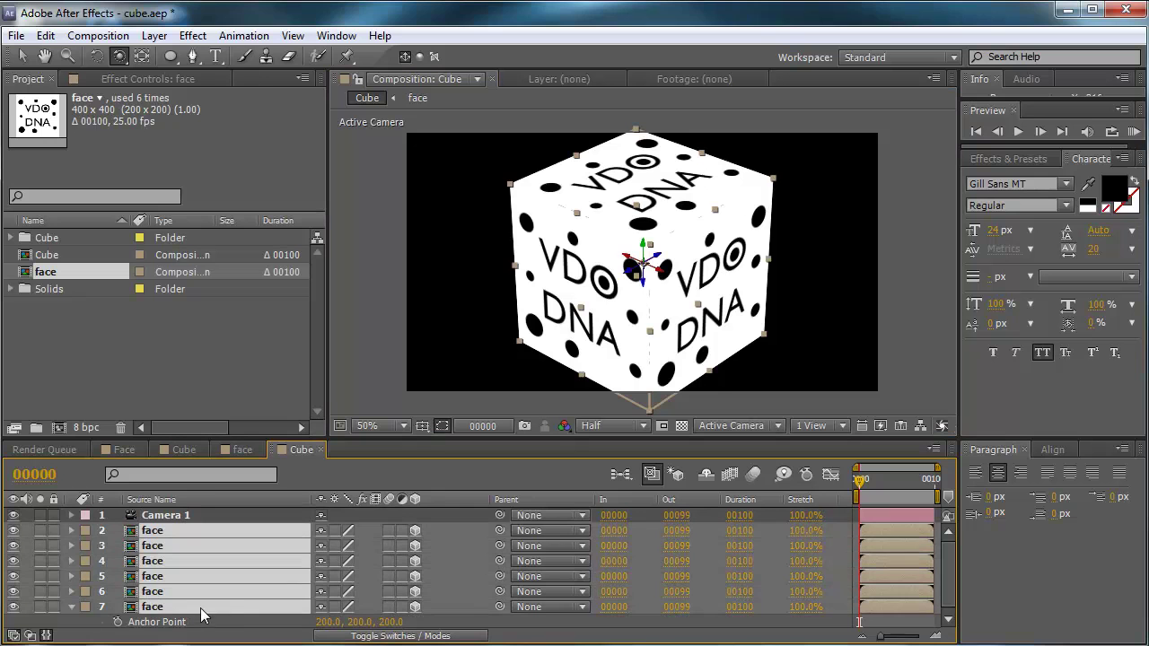
{"action": "left_click", "coordinate": [348, 533]}
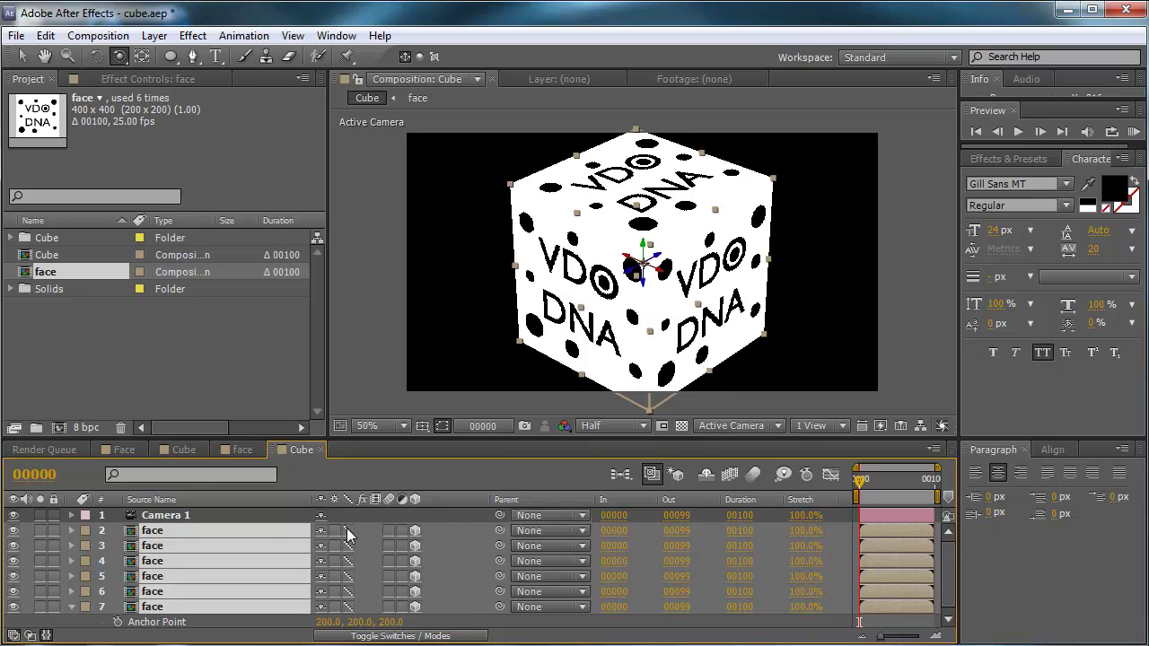
{"action": "left_click", "coordinate": [346, 527]}
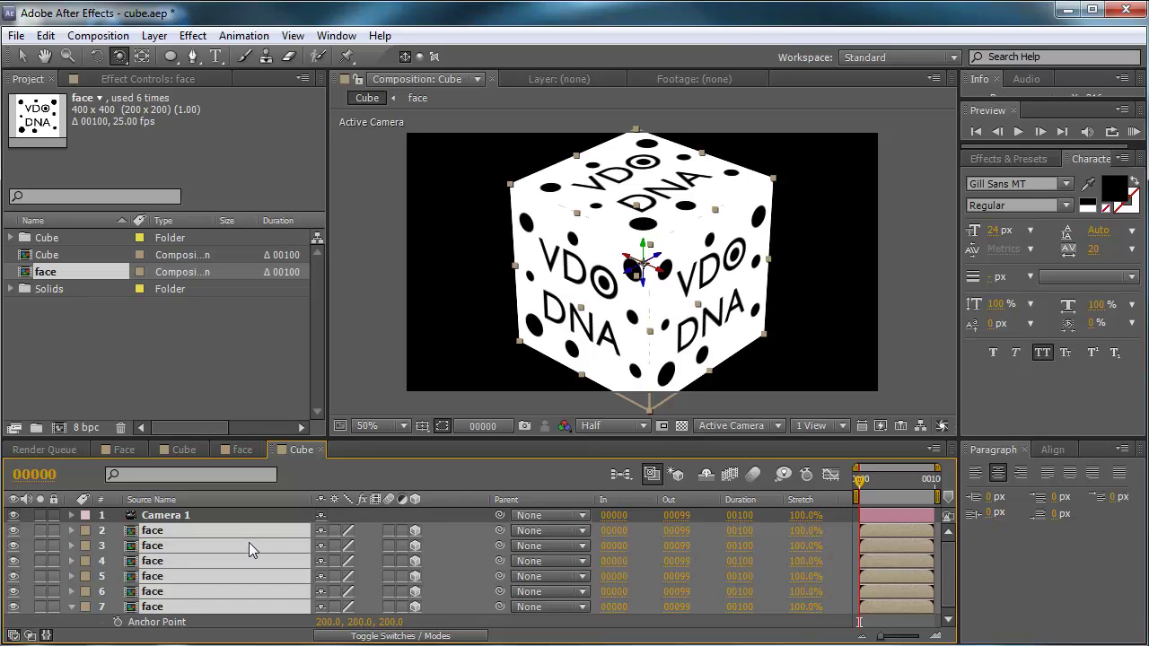
Step: Unlink face layer 2's Scale and set it to 101% on X and Y
{"action": "key", "text": "s"}
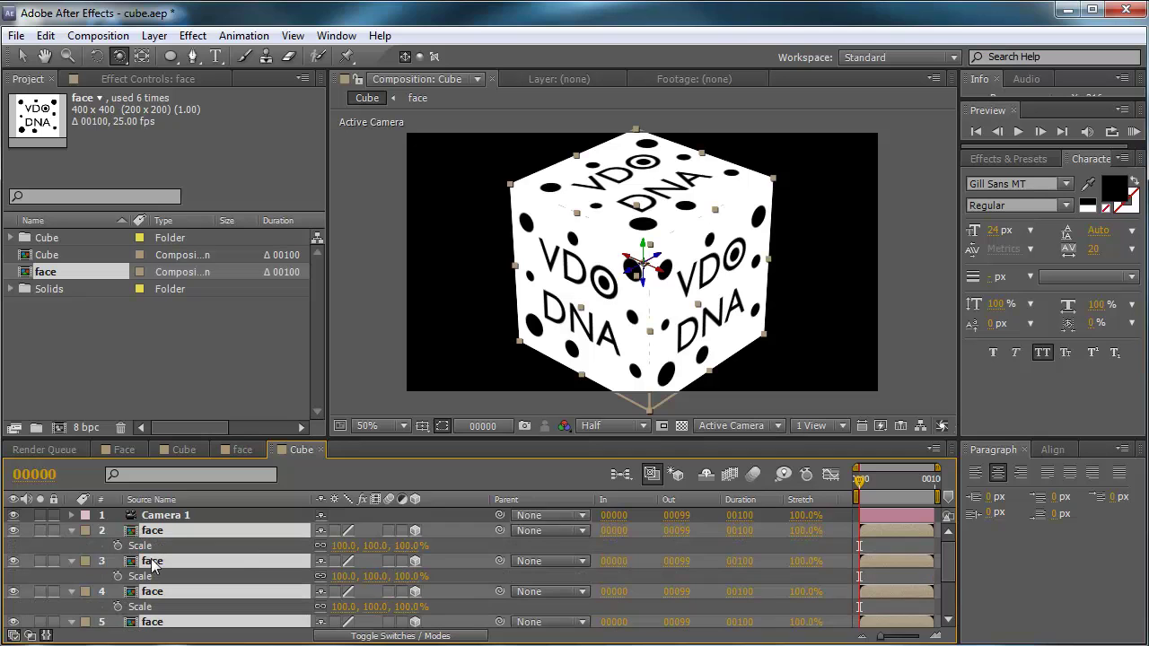
{"action": "scroll", "coordinate": [151, 558], "scroll_direction": "down", "scroll_amount": 2}
{"action": "scroll", "coordinate": [297, 560], "scroll_direction": "up", "scroll_amount": 2}
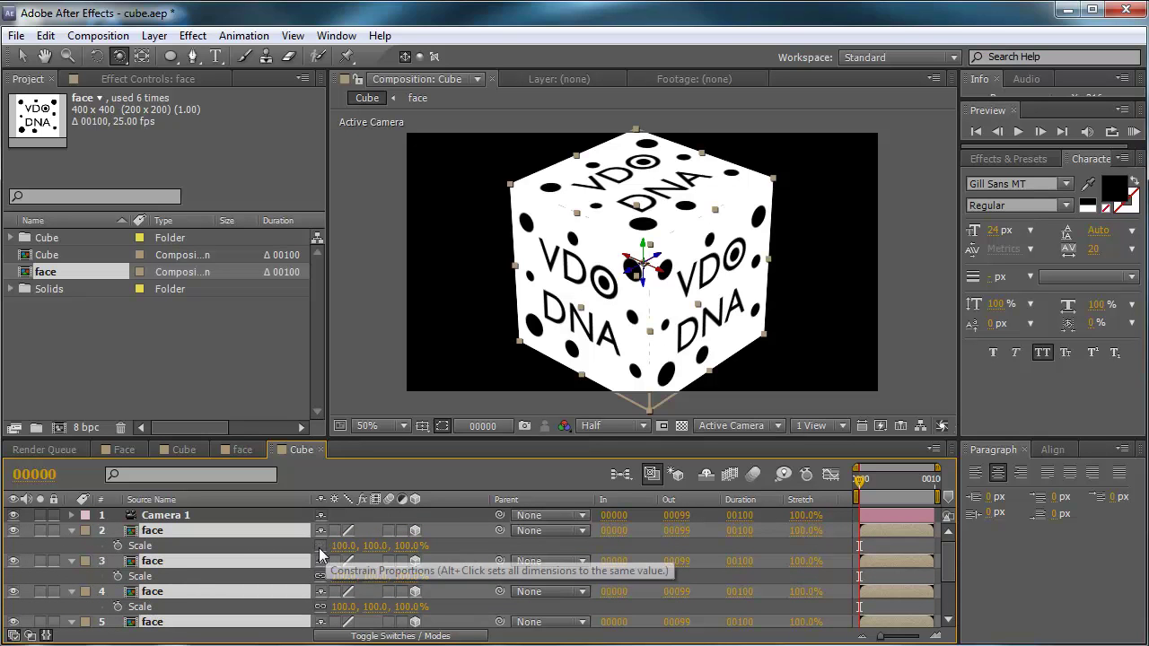
{"action": "left_click", "coordinate": [320, 546]}
{"action": "left_click", "coordinate": [344, 546]}
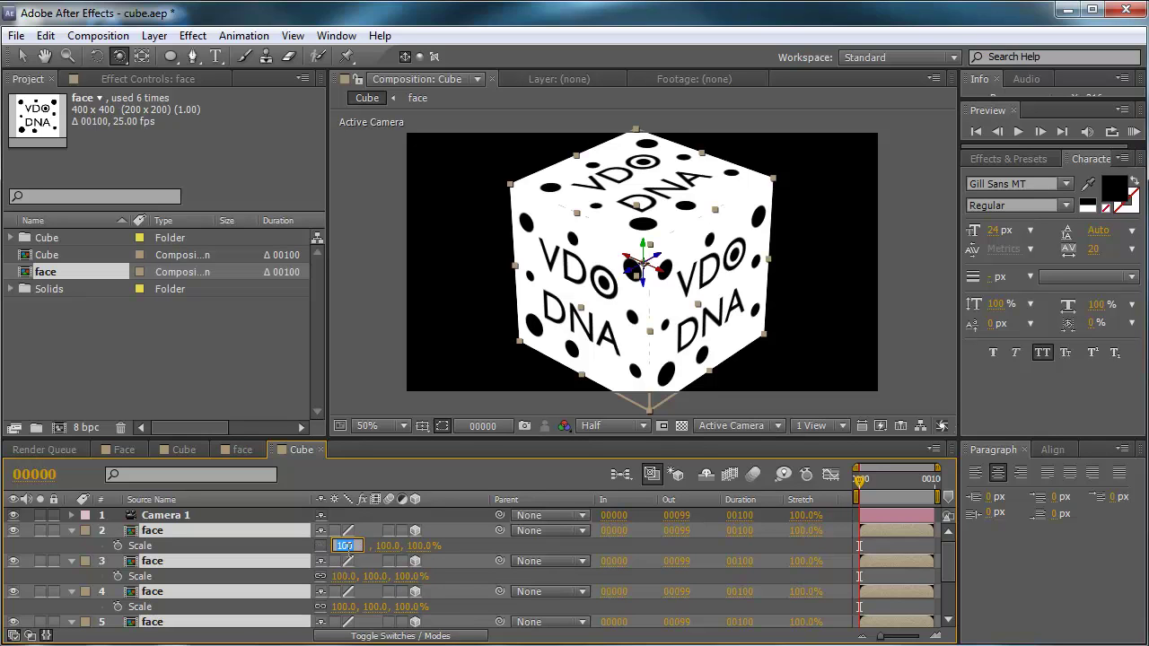
{"action": "type", "text": "101"}
{"action": "key", "text": "Tab"}
{"action": "type", "text": "10"}
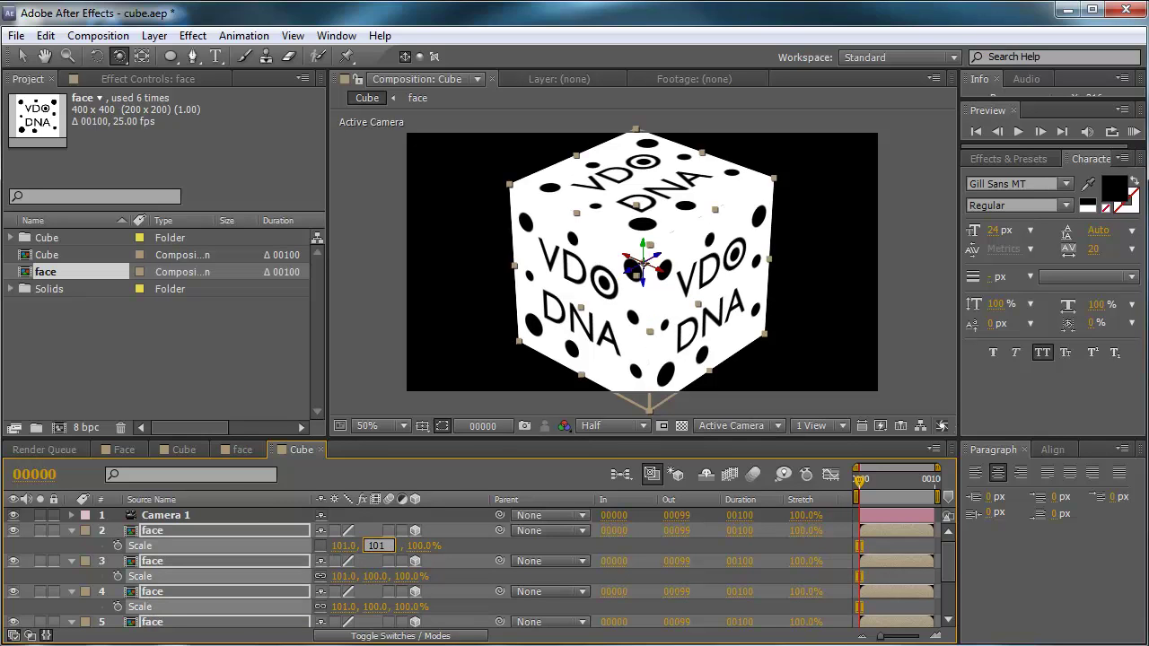
{"action": "key", "text": "Return"}
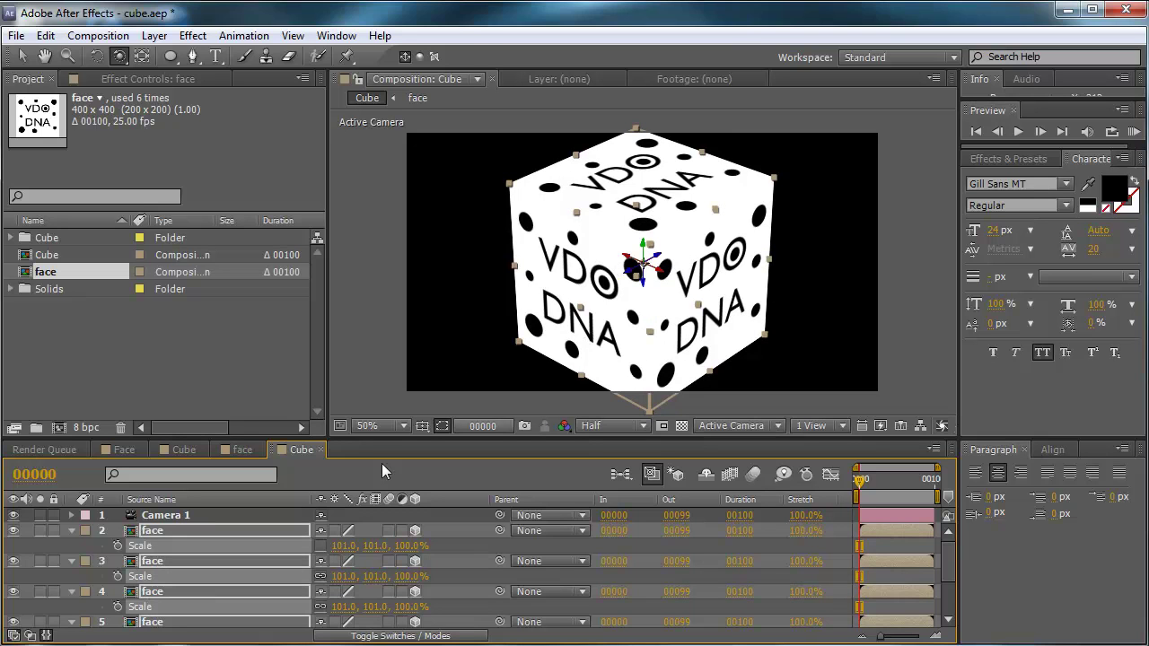
Step: Lower Camera 1's Zoom from 2666.7 to 1872.7 pixels
{"action": "left_click", "coordinate": [270, 511]}
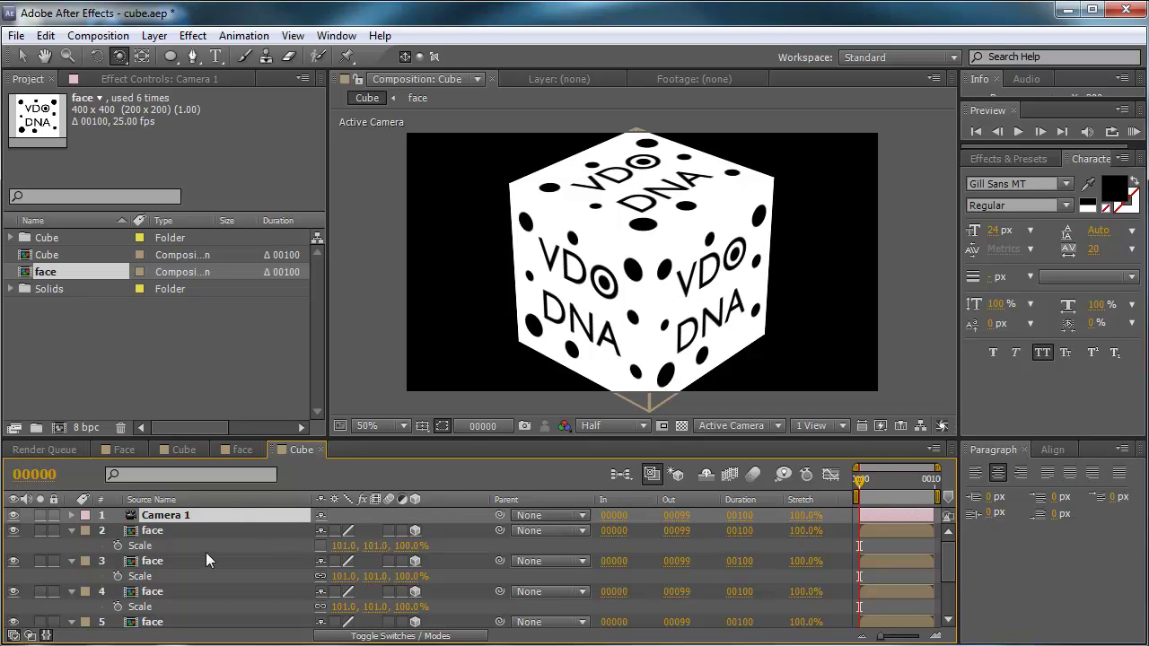
{"action": "key", "text": "a"}
{"action": "key", "text": "a"}
{"action": "key", "text": "a"}
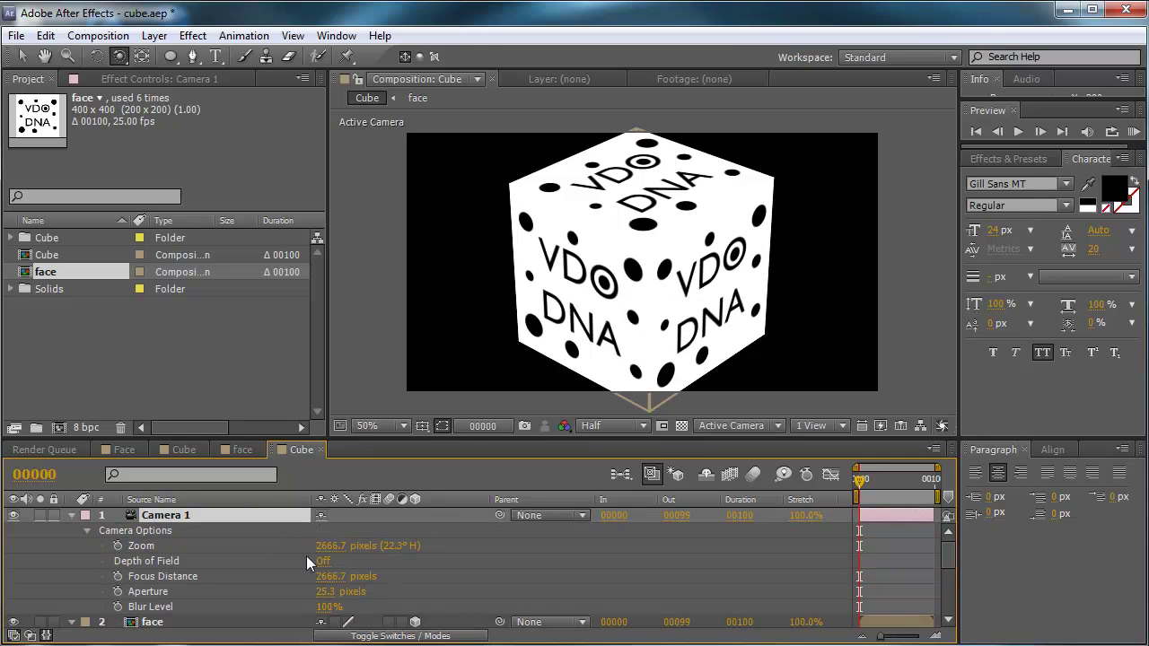
{"action": "left_click_drag", "start_coordinate": [334, 553], "coordinate": [51, 566]}
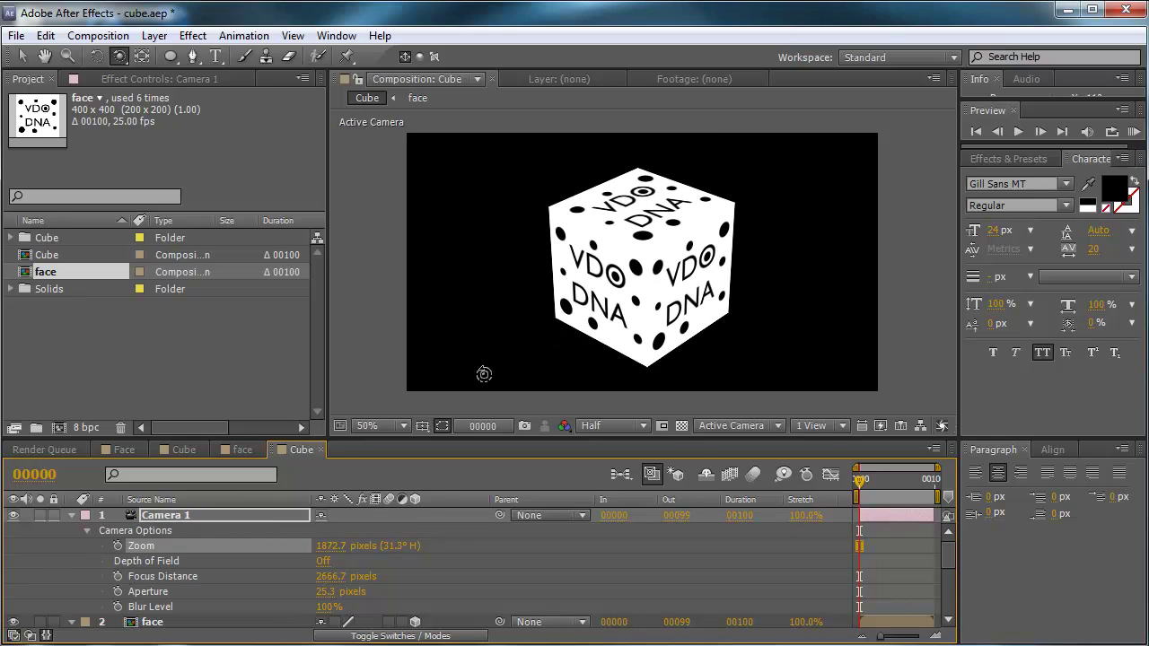
Step: Add an adjustment layer and apply the Invert effect to turn the cube white on black
{"action": "left_click", "coordinate": [158, 37]}
{"action": "mouse_move", "coordinate": [169, 57]}
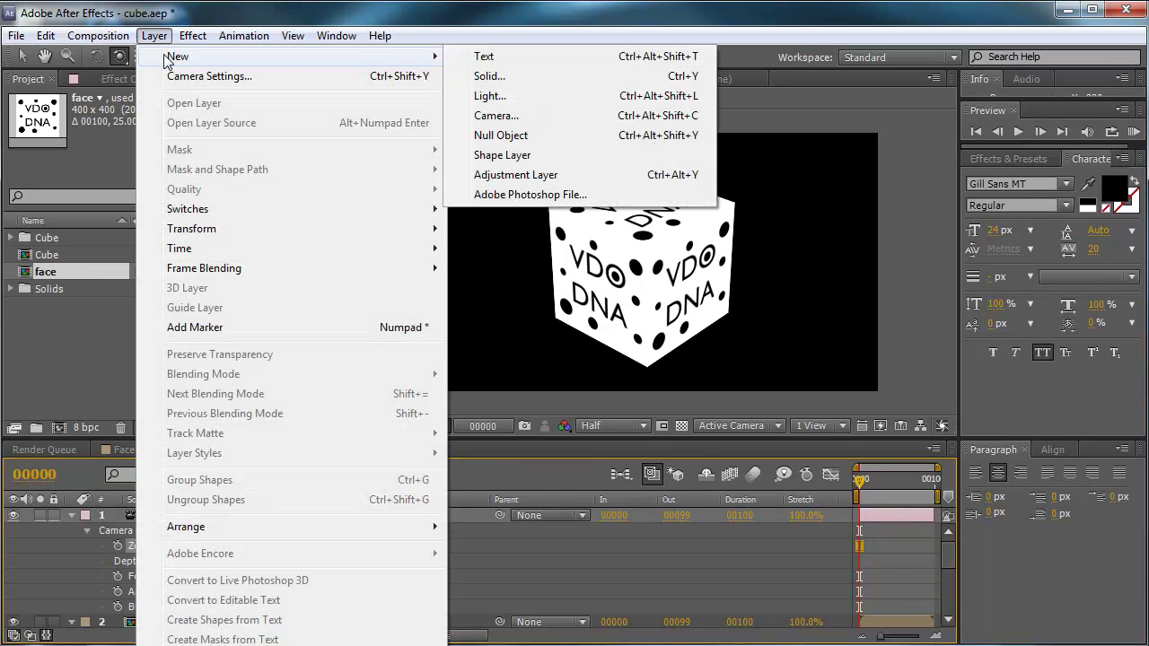
{"action": "left_click", "coordinate": [549, 174]}
{"action": "left_click", "coordinate": [1033, 160]}
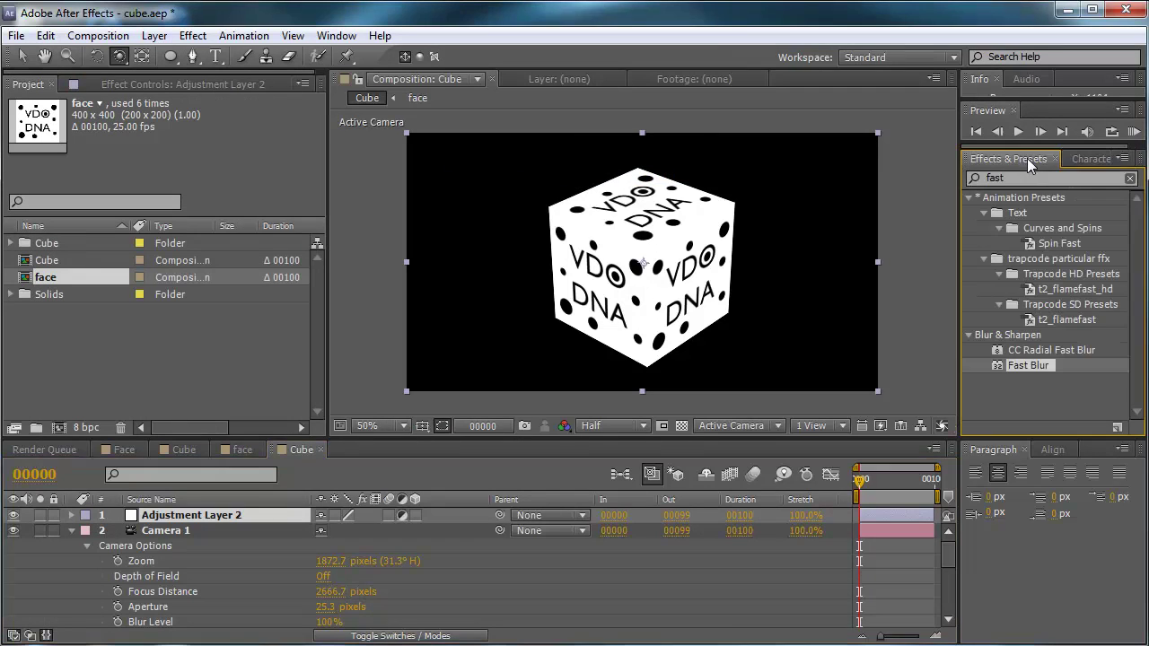
{"action": "type", "text": "invert"}
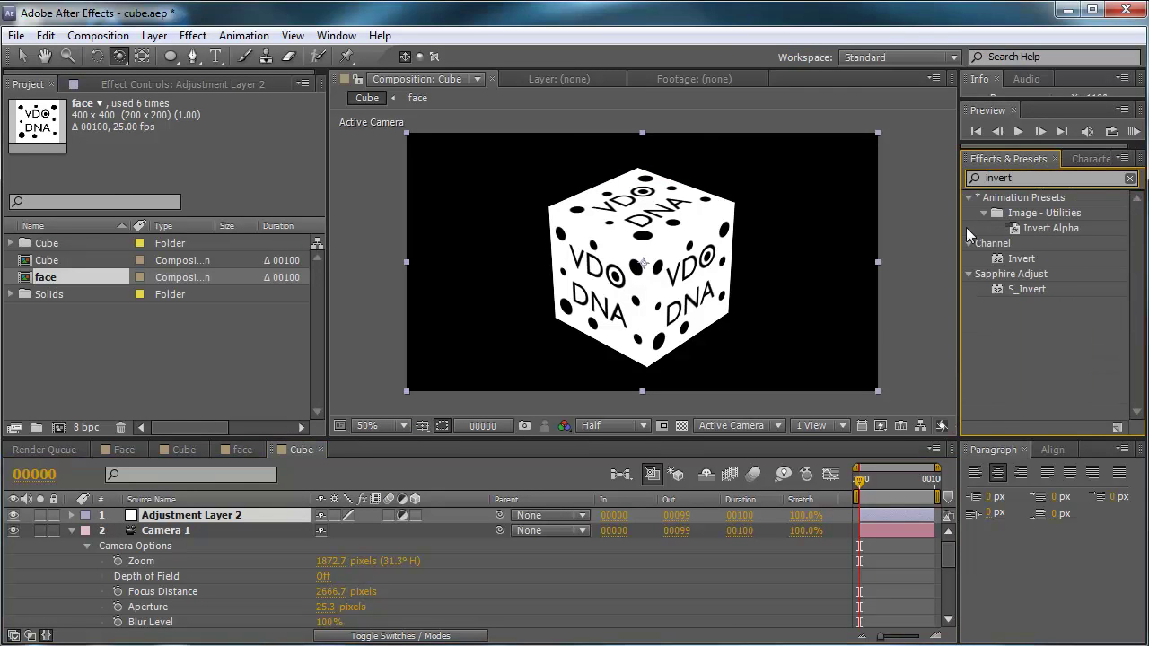
{"action": "left_click_drag", "start_coordinate": [1021, 258], "coordinate": [612, 264]}
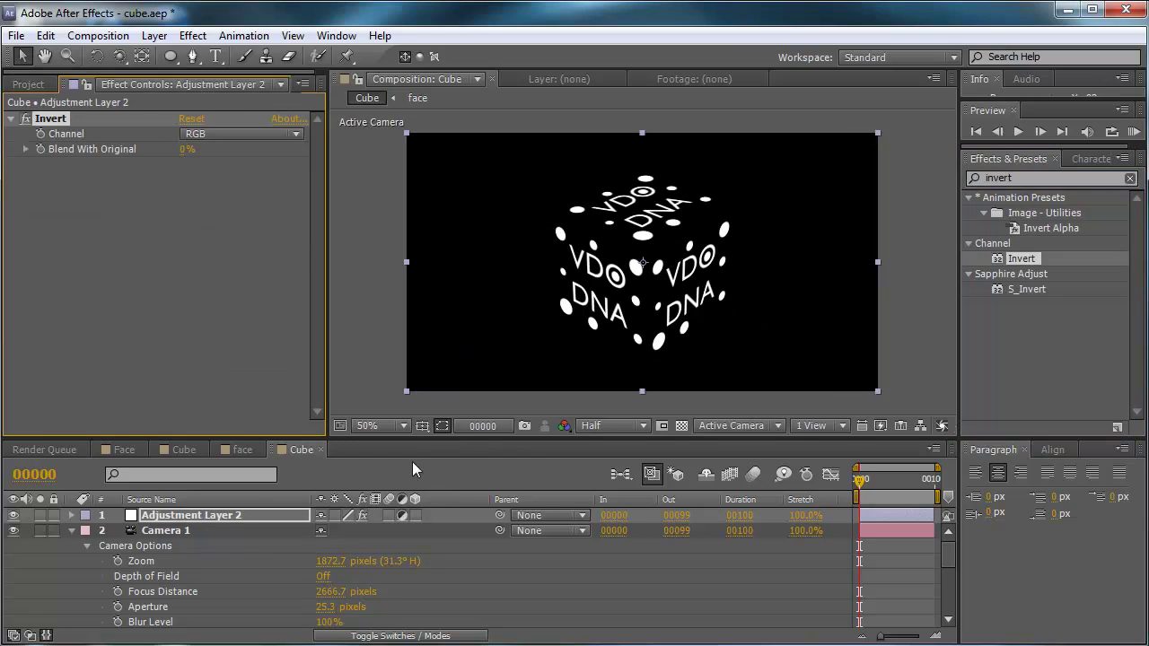
Step: Orbit the camera to a face-on view, adjusting how much of the top face shows
{"action": "key", "text": "c"}
{"action": "left_click_drag", "start_coordinate": [595, 345], "coordinate": [638, 277]}
{"action": "left_click_drag", "start_coordinate": [617, 223], "coordinate": [630, 237]}
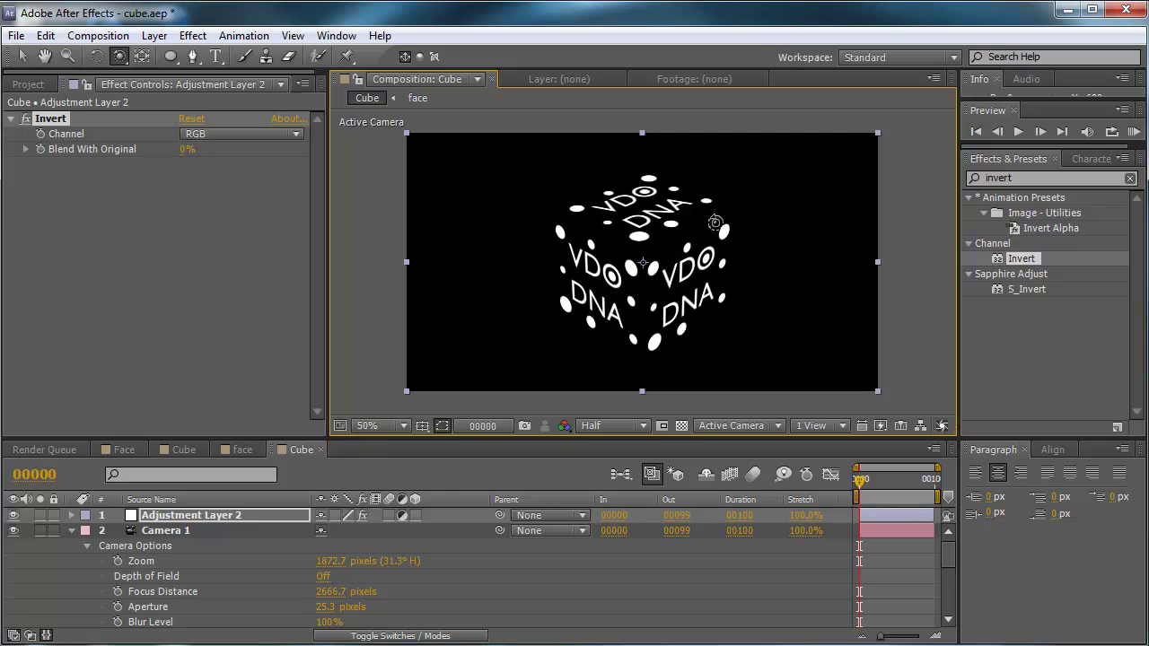
{"action": "left_click_drag", "start_coordinate": [710, 232], "coordinate": [717, 217]}
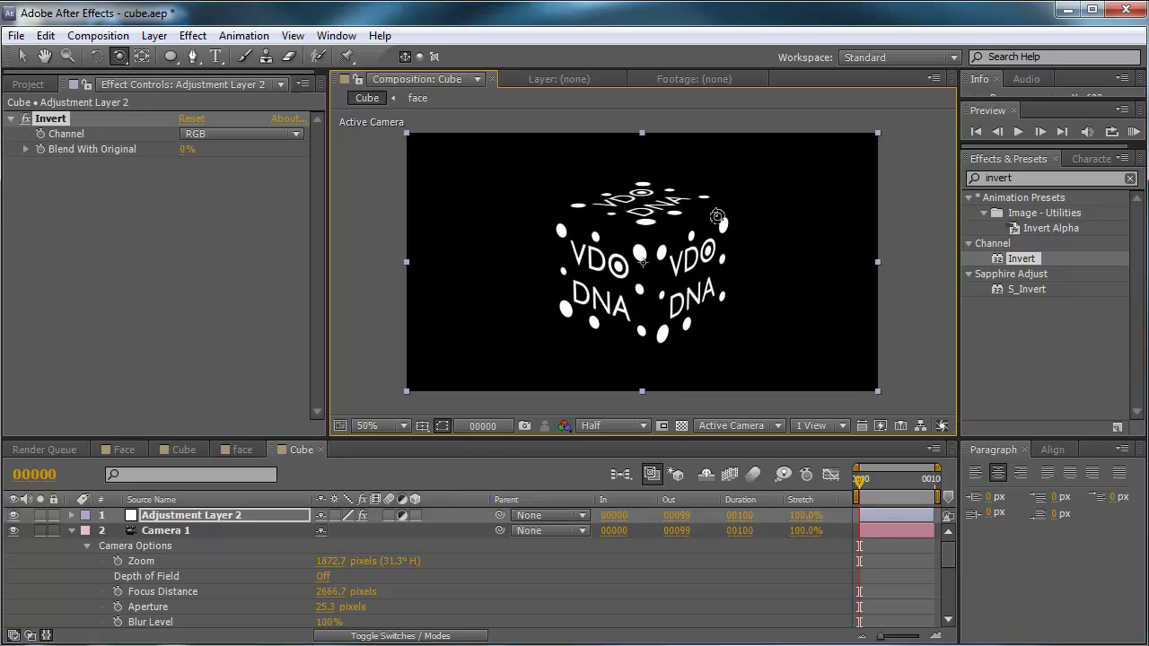
Step: Create a new adjustment layer and apply Fast Blur with Blurriness 8.0
{"action": "left_click", "coordinate": [154, 36]}
{"action": "mouse_move", "coordinate": [172, 56]}
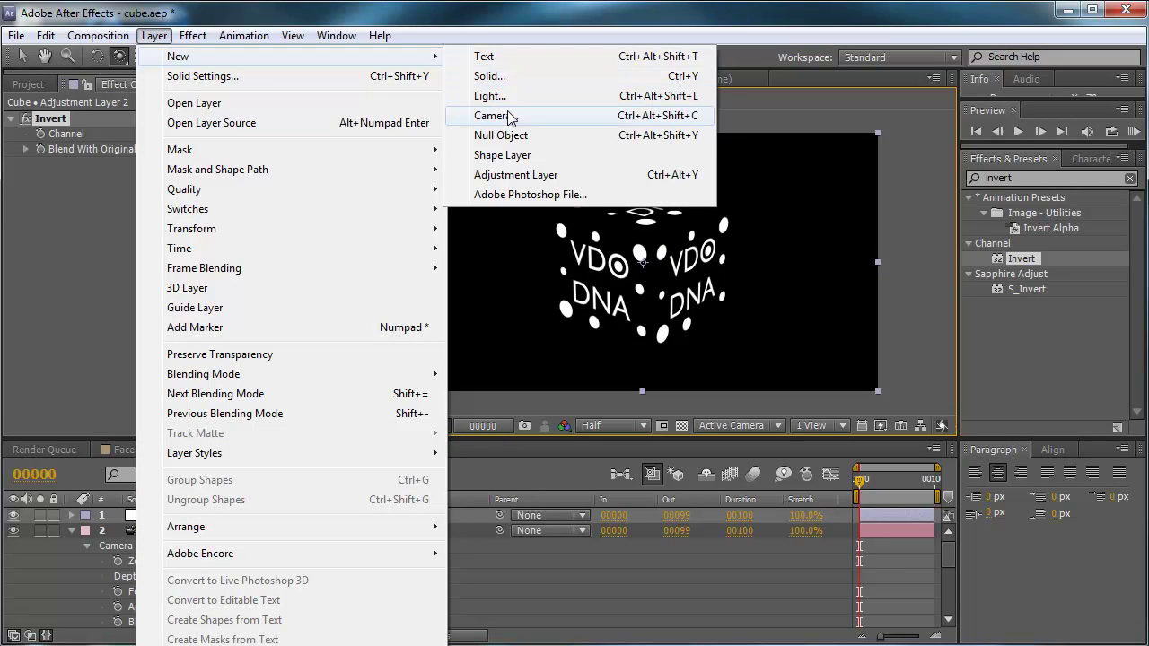
{"action": "left_click", "coordinate": [516, 175]}
{"action": "double_click", "coordinate": [999, 177]}
{"action": "type", "text": "fast"}
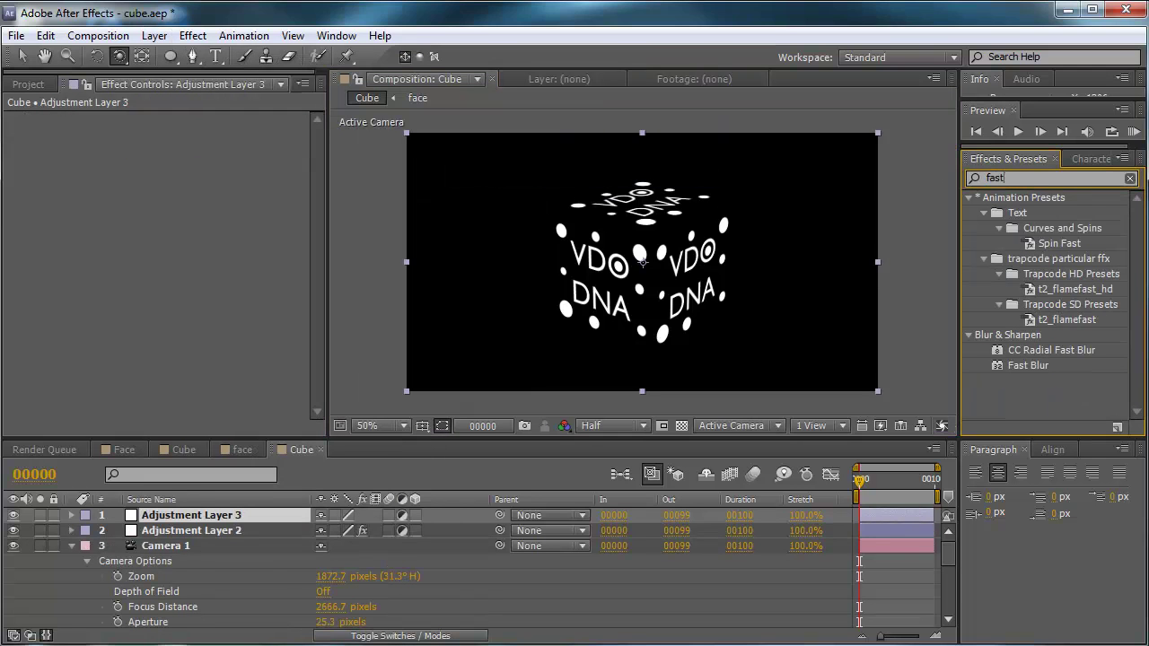
{"action": "double_click", "coordinate": [1028, 365]}
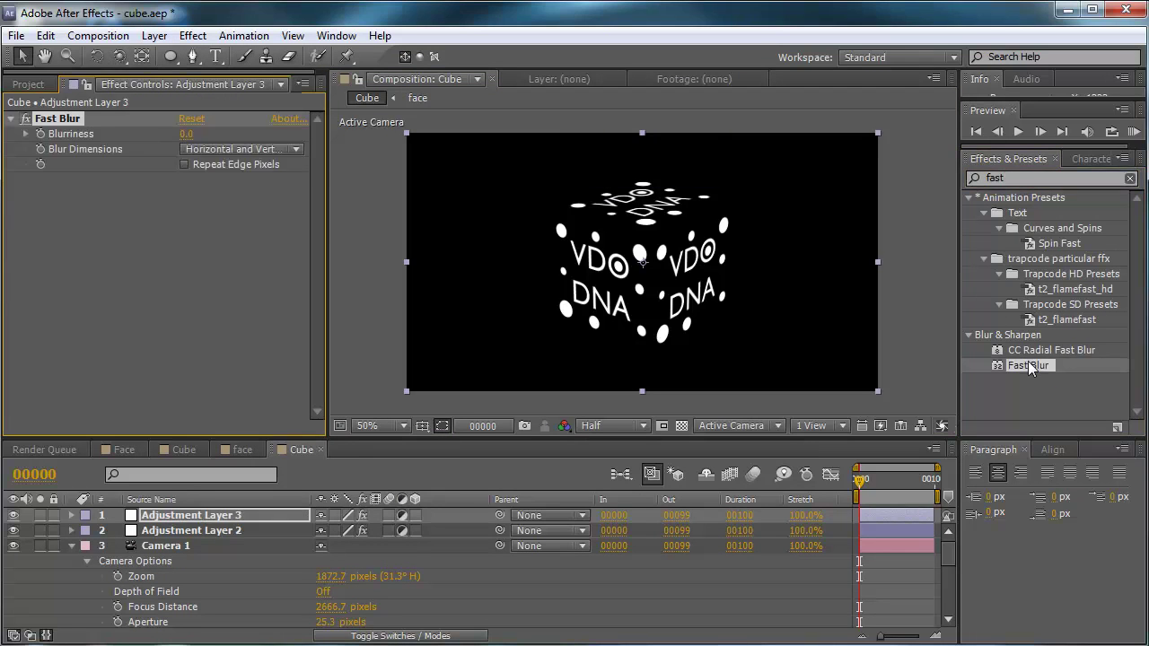
{"action": "key", "text": "v"}
{"action": "left_click_drag", "start_coordinate": [184, 133], "coordinate": [190, 133]}
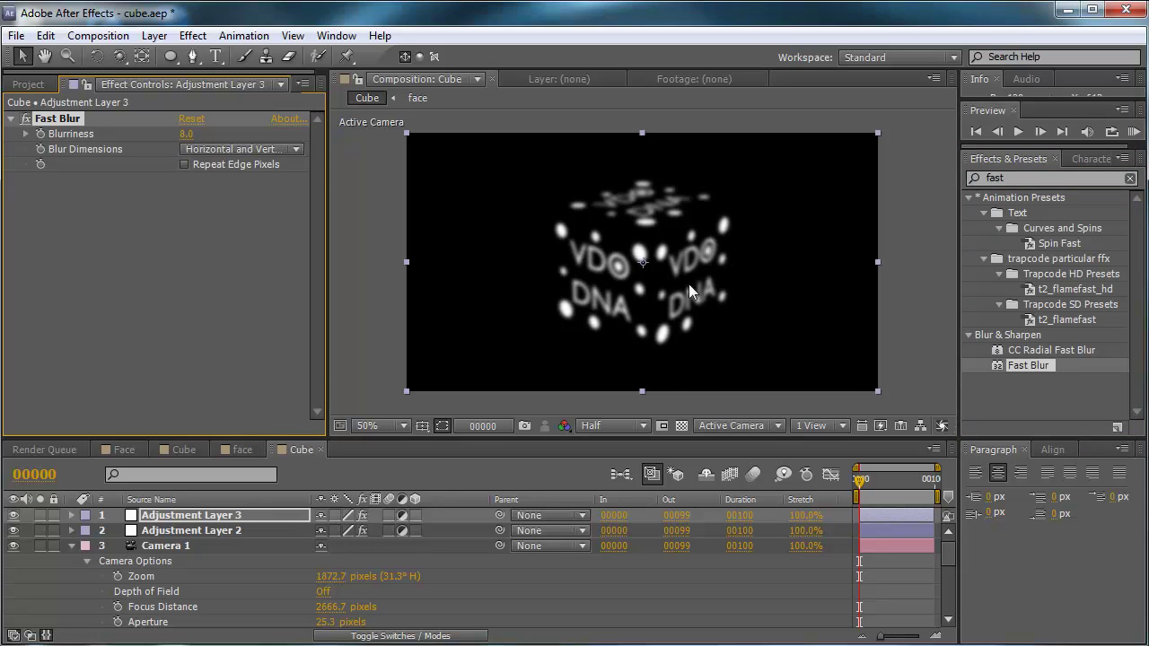
Step: Set Adjustment Layer 3's blending mode to Add so the cube glows softly
{"action": "left_click", "coordinate": [355, 636]}
{"action": "left_click", "coordinate": [348, 518]}
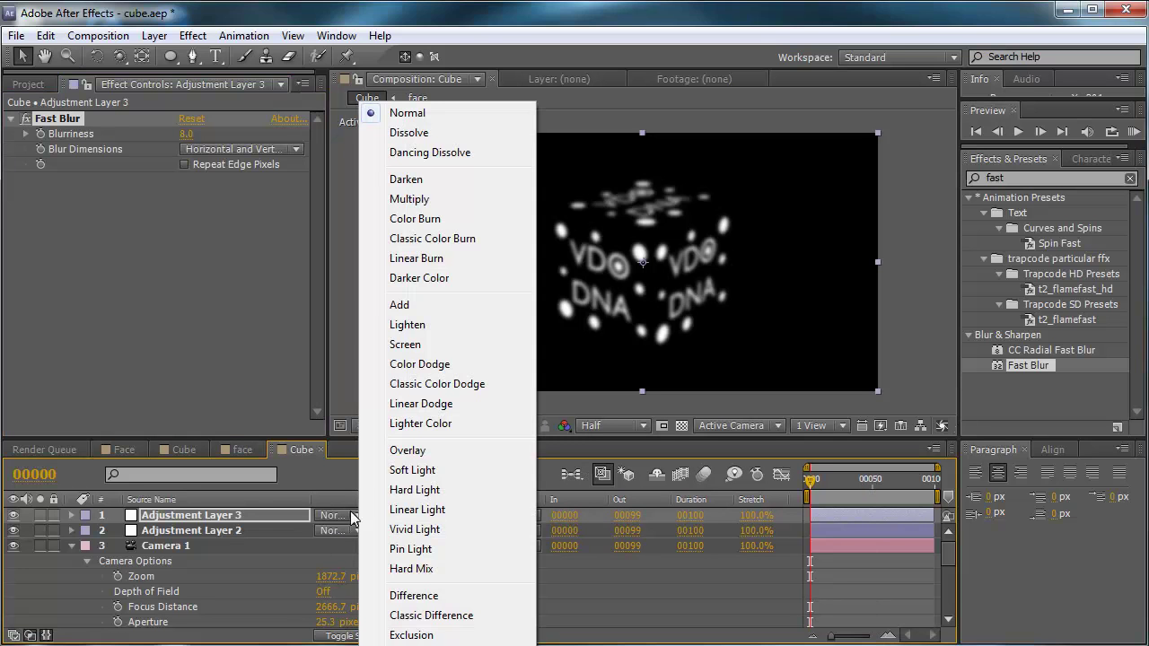
{"action": "left_click", "coordinate": [408, 306]}
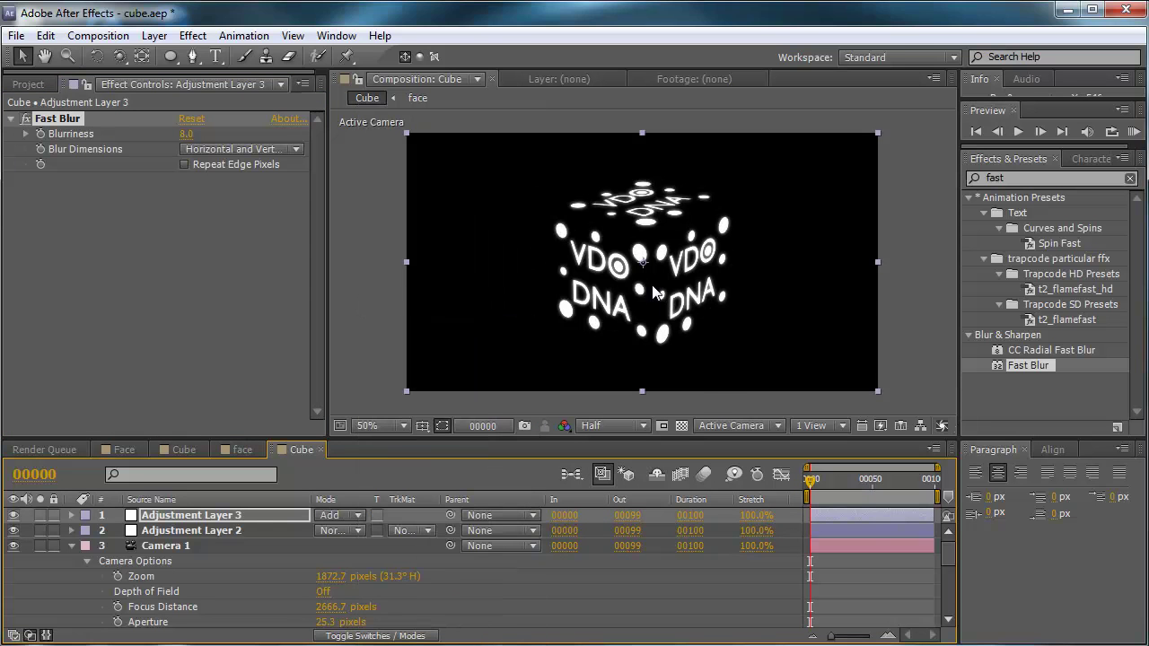
{"action": "key", "text": "period"}
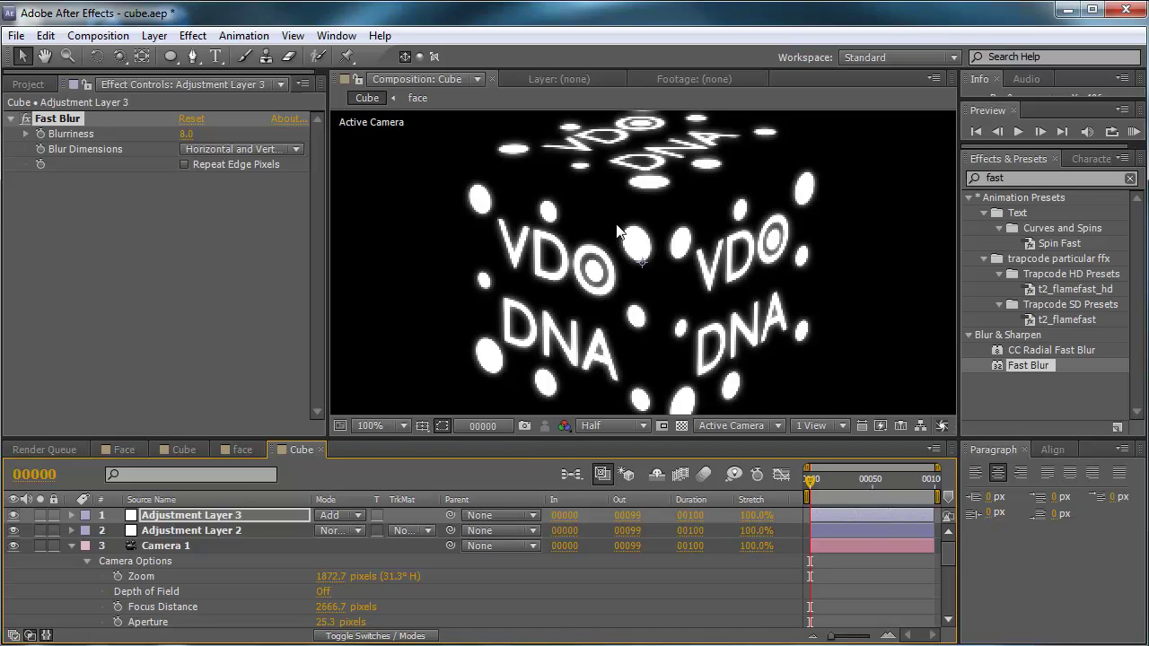
{"action": "key", "text": "comma"}
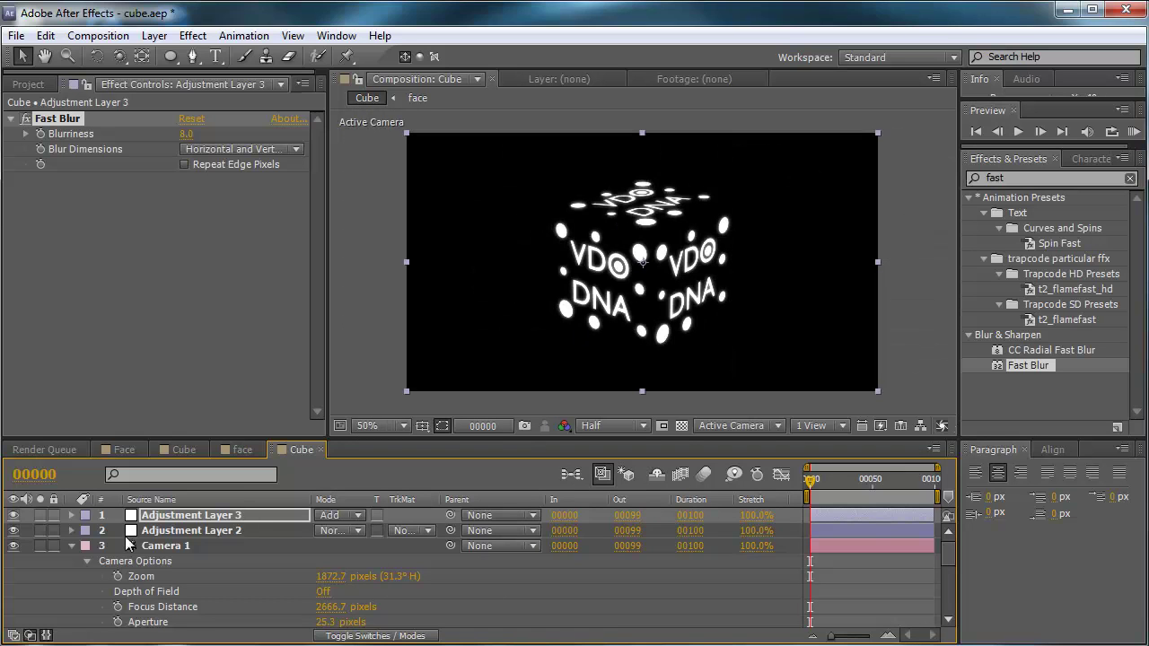
Step: Create Adjustment Layer 4 and apply CC Radial Fast Blur with Amount 100
{"action": "left_click", "coordinate": [154, 36]}
{"action": "mouse_move", "coordinate": [167, 60]}
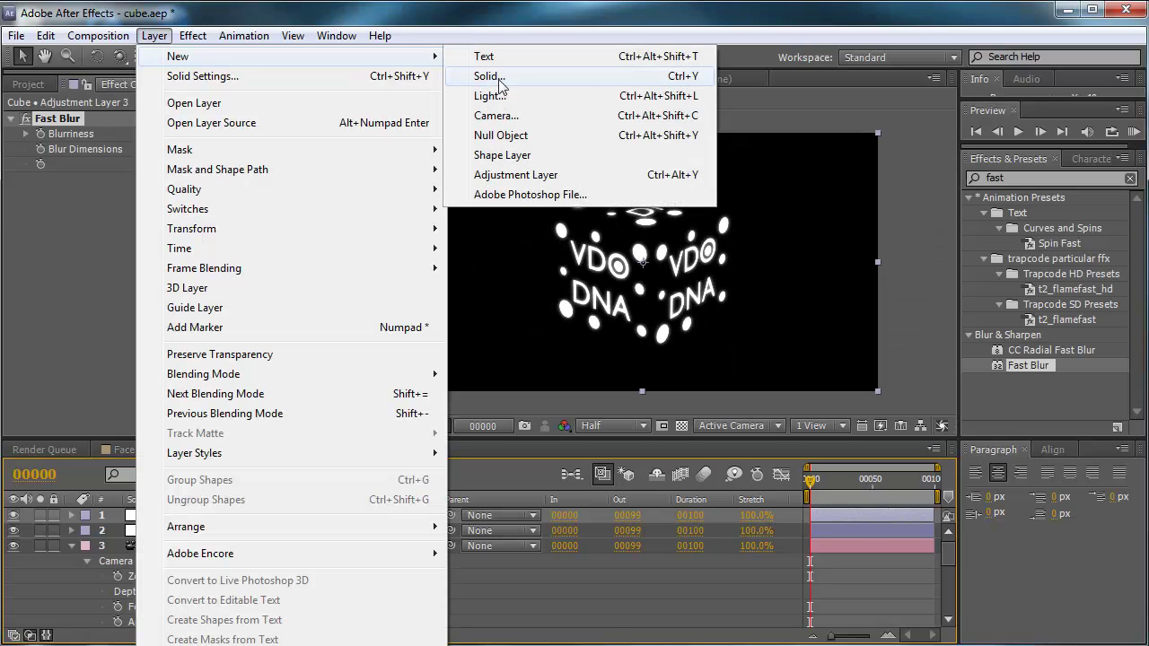
{"action": "left_click", "coordinate": [529, 172]}
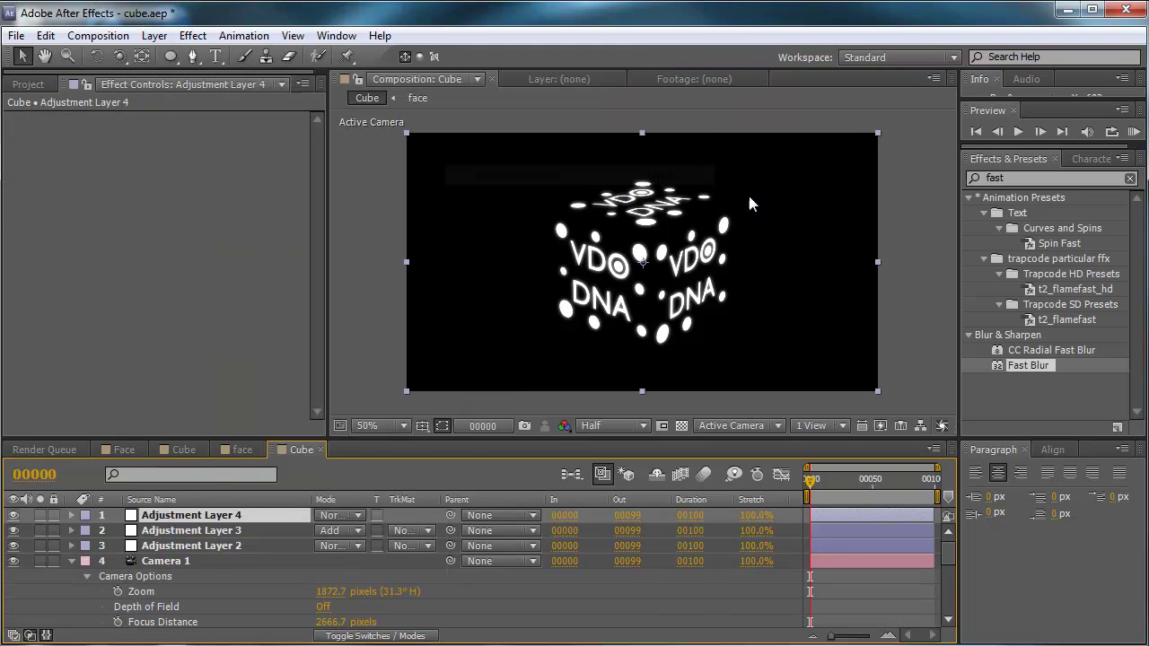
{"action": "left_click", "coordinate": [1021, 180]}
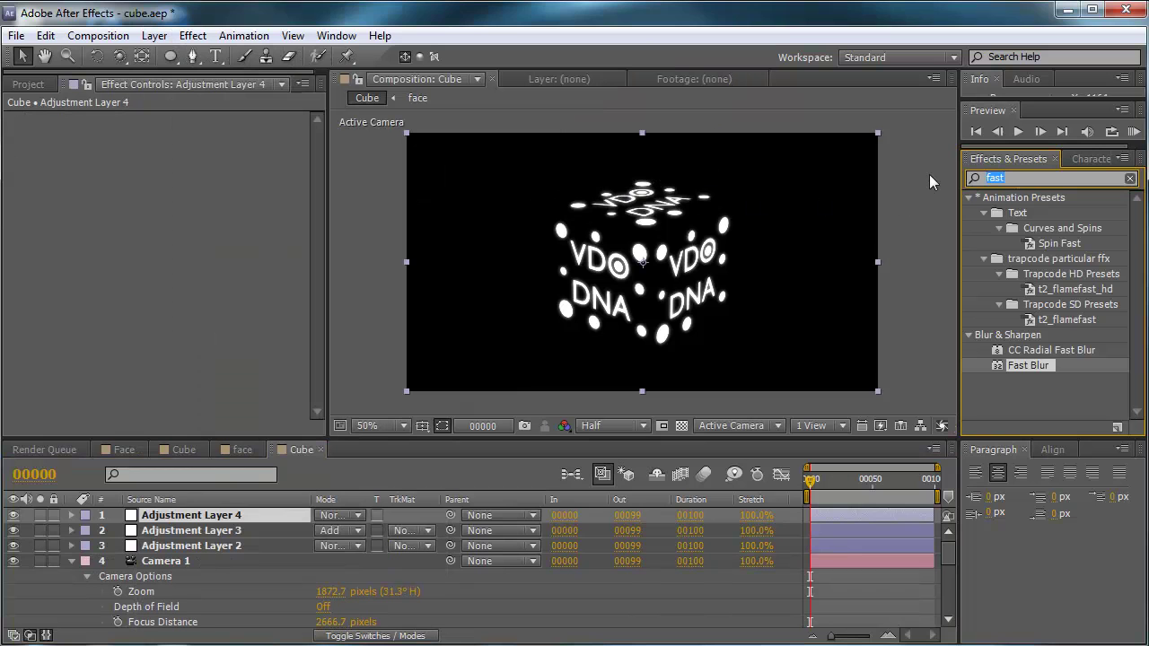
{"action": "type", "text": "fast"}
{"action": "left_click_drag", "start_coordinate": [1041, 350], "coordinate": [665, 266]}
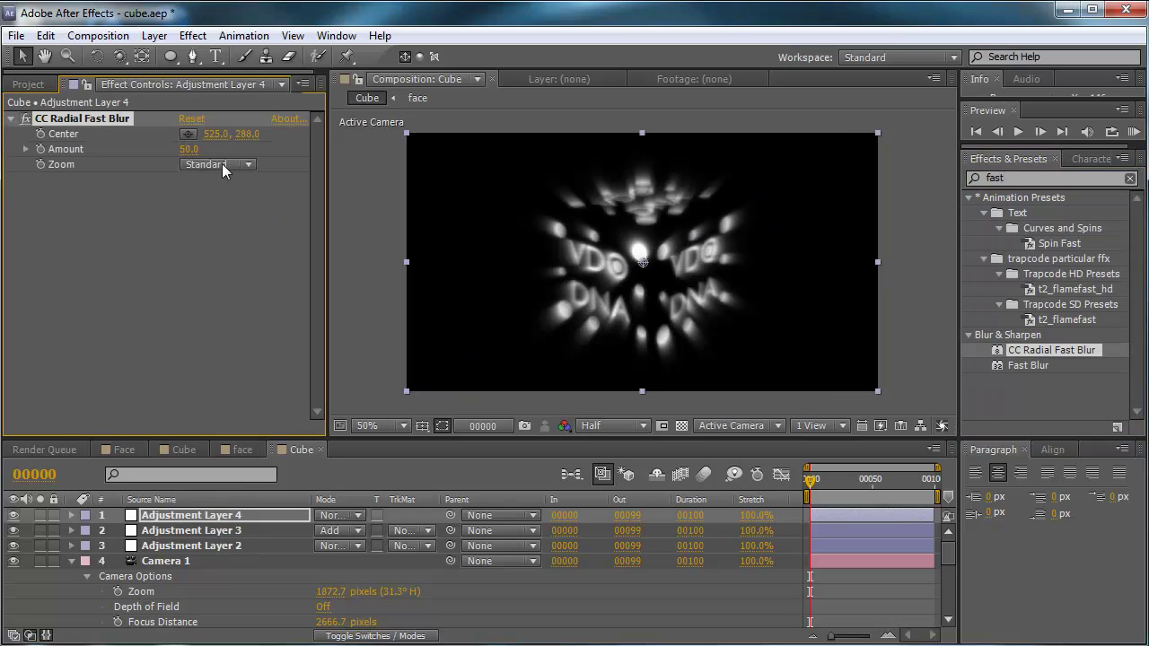
{"action": "left_click_drag", "start_coordinate": [191, 149], "coordinate": [238, 144]}
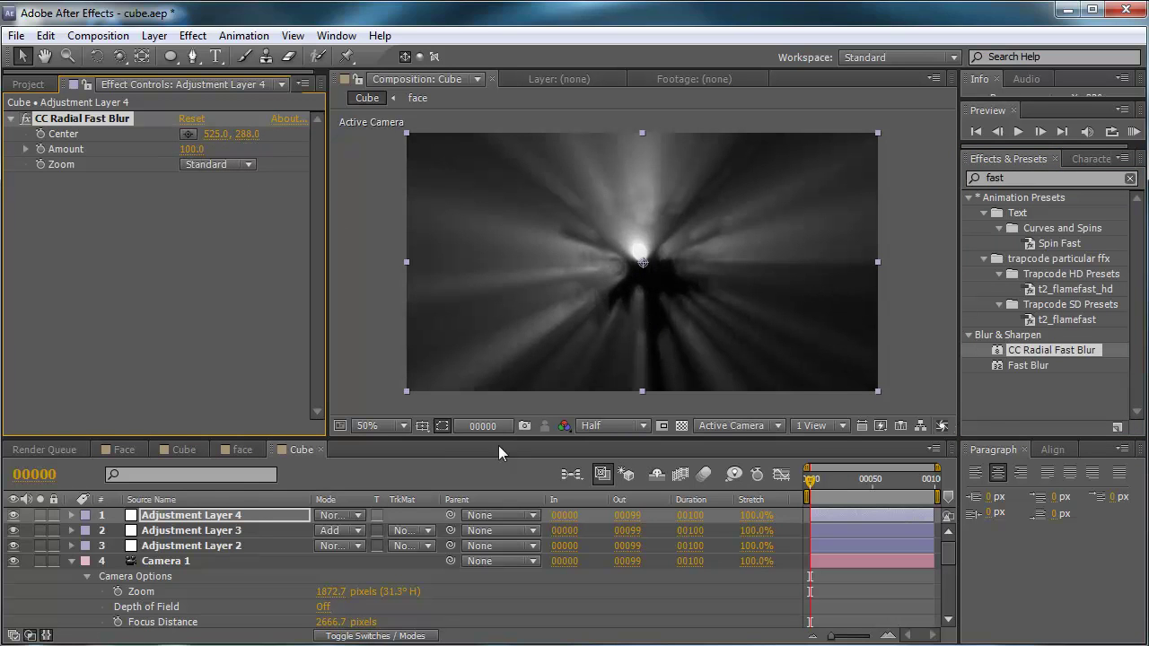
Step: Set Adjustment Layer 4's blending mode to Add to cast light rays
{"action": "left_click", "coordinate": [340, 515]}
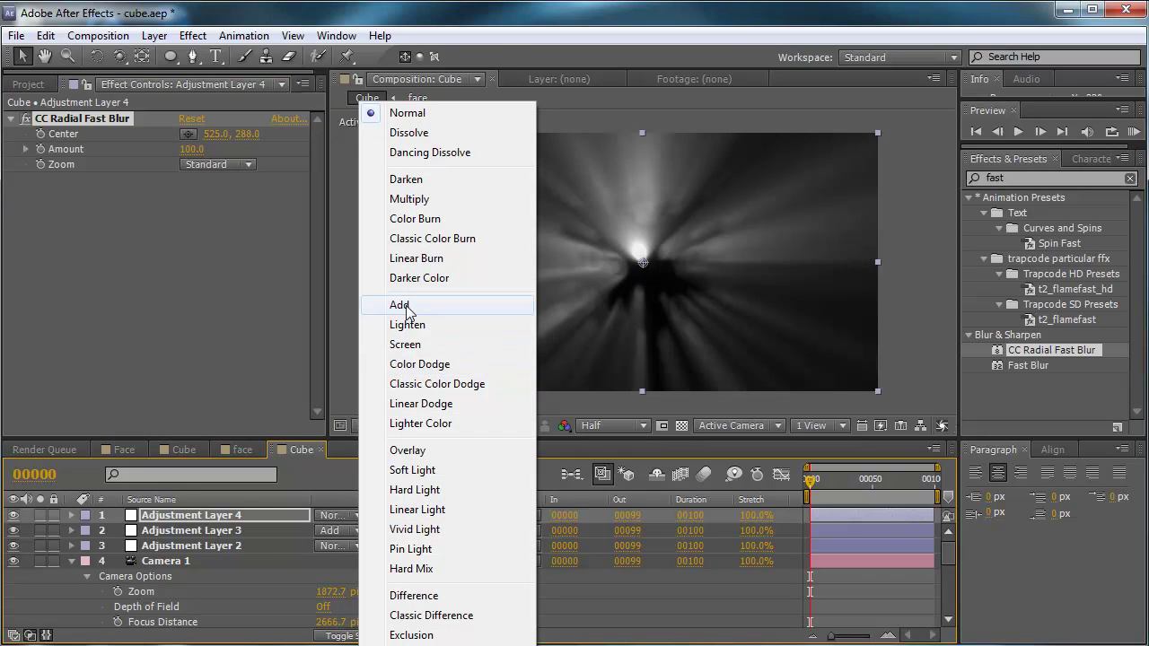
{"action": "left_click", "coordinate": [407, 306]}
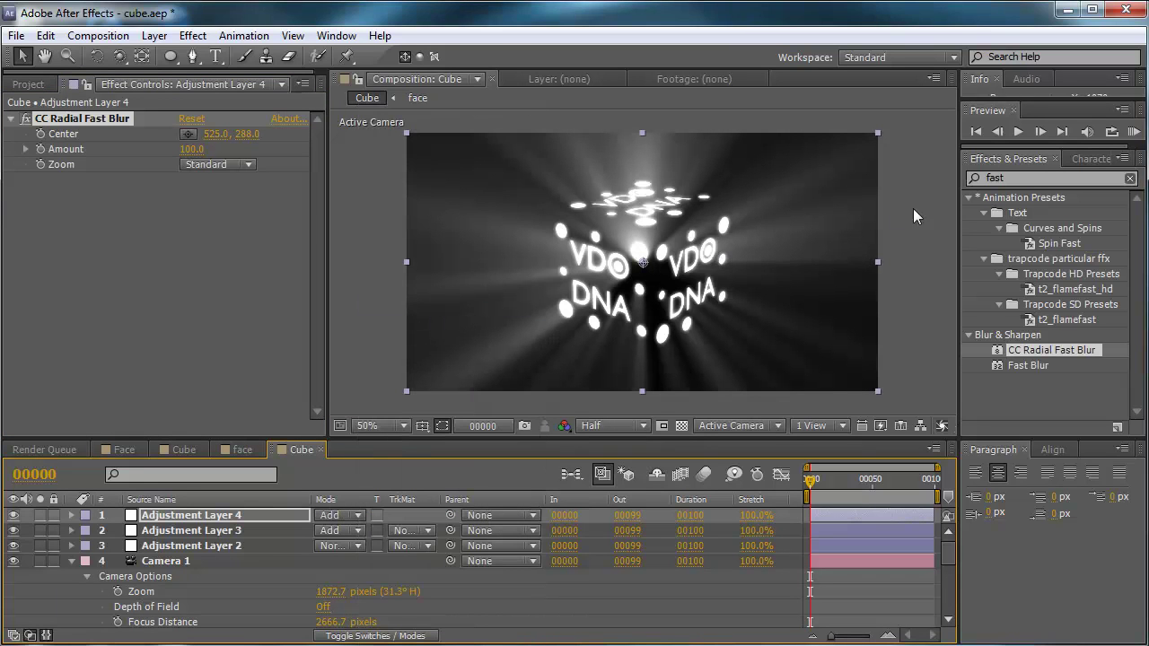
{"action": "left_click", "coordinate": [1020, 178]}
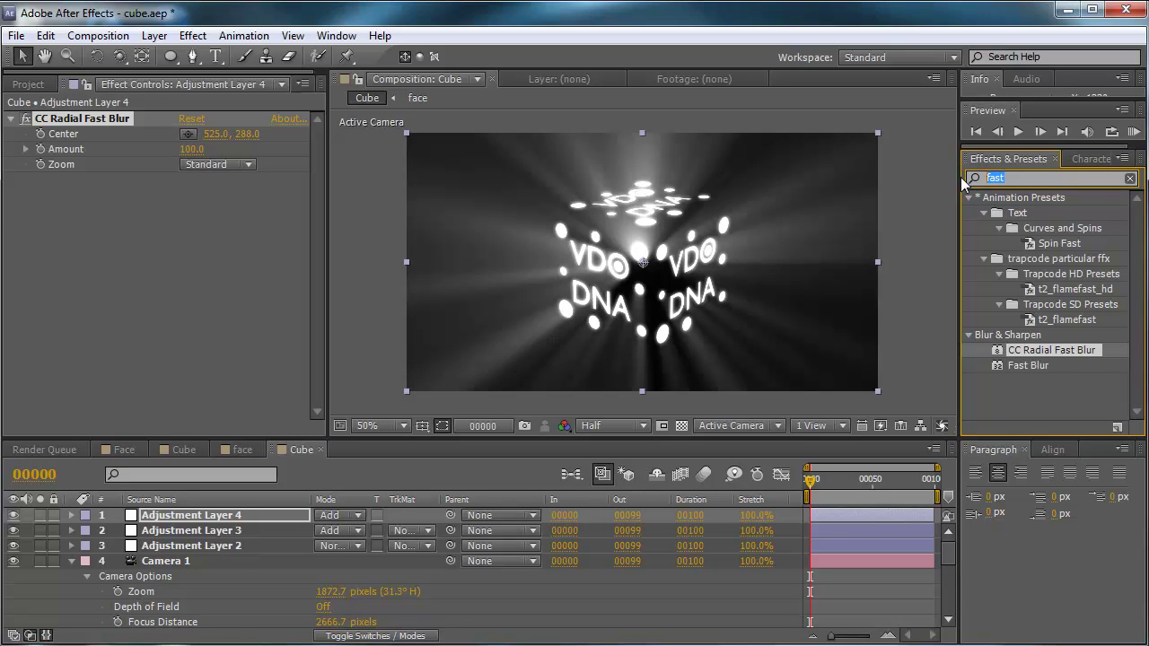
Step: Add Hue/Saturation to Adjustment Layer 4, colorized at hue 195°, saturation 28, then orbit the camera
{"action": "type", "text": "hue"}
{"action": "key", "text": "BackSpace"}
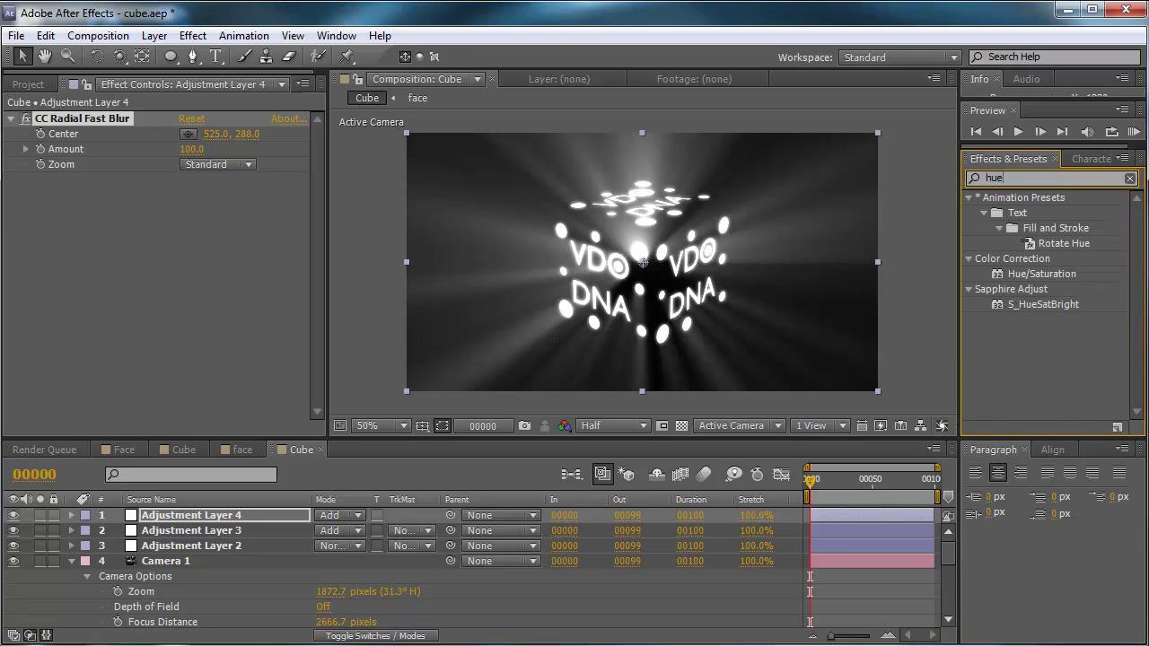
{"action": "left_click_drag", "start_coordinate": [1041, 274], "coordinate": [620, 260]}
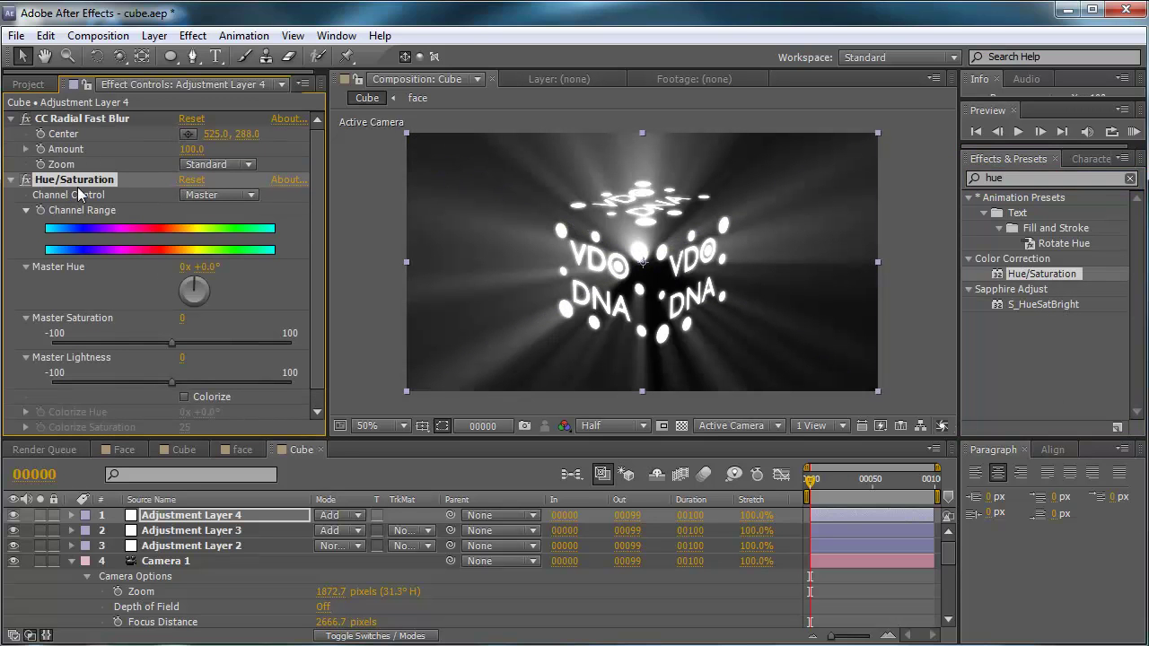
{"action": "scroll", "coordinate": [187, 355], "scroll_direction": "down", "scroll_amount": 1}
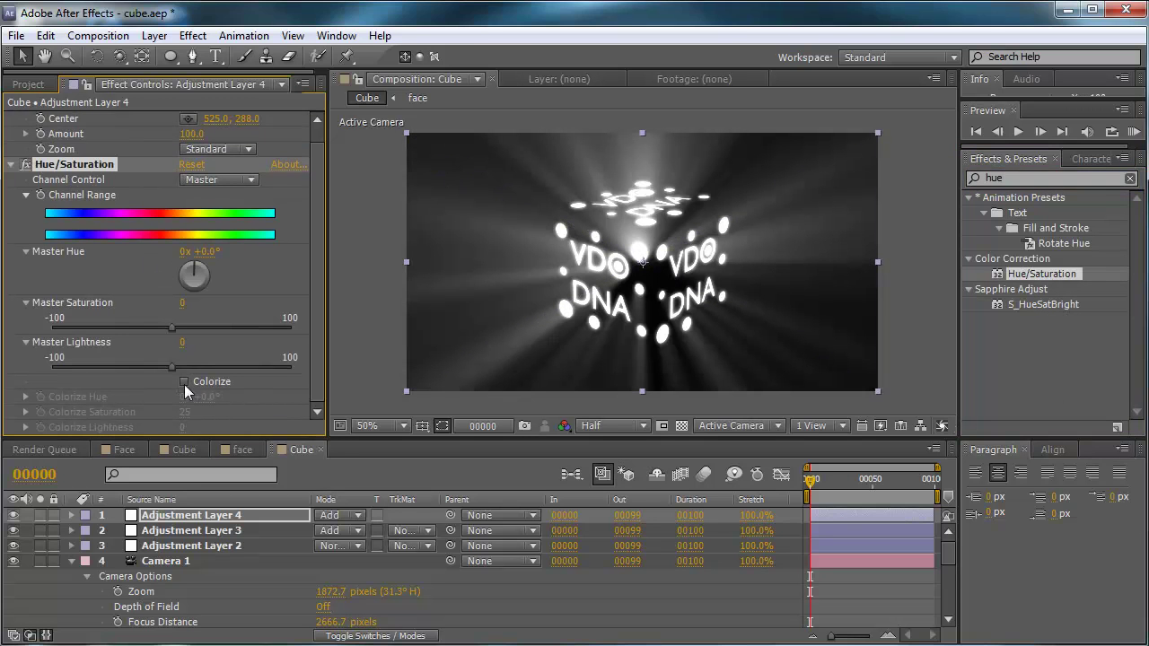
{"action": "left_click", "coordinate": [184, 381]}
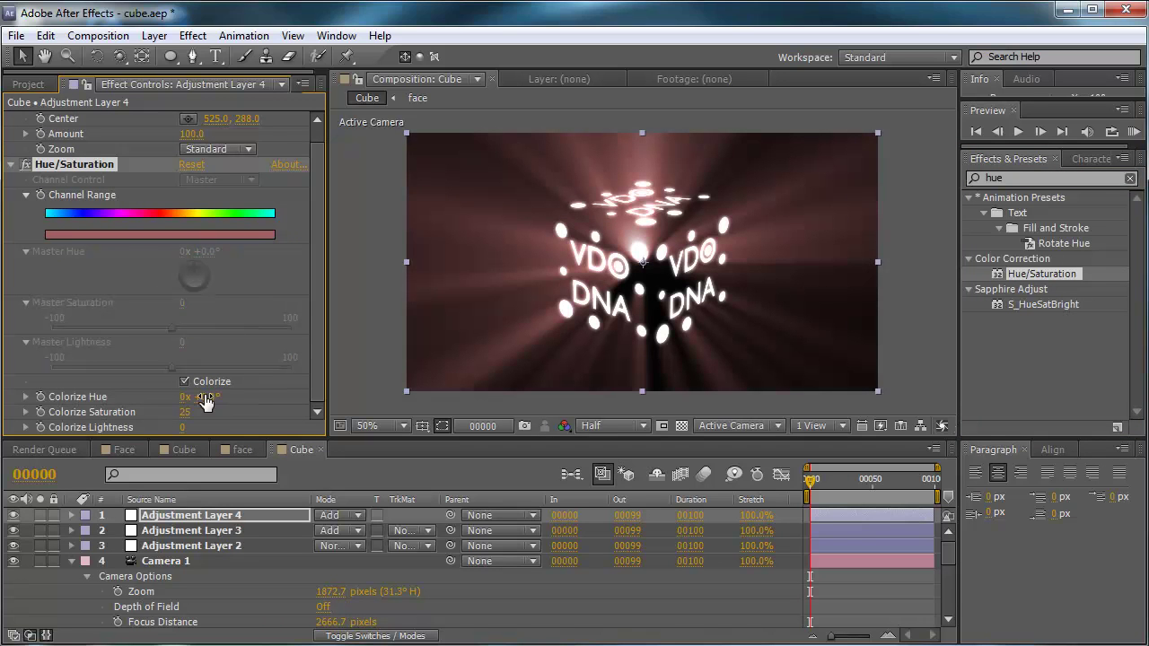
{"action": "left_click_drag", "start_coordinate": [206, 397], "coordinate": [319, 402]}
{"action": "left_click_drag", "start_coordinate": [185, 412], "coordinate": [284, 413]}
{"action": "key", "text": "c"}
{"action": "left_click_drag", "start_coordinate": [709, 288], "coordinate": [732, 269]}
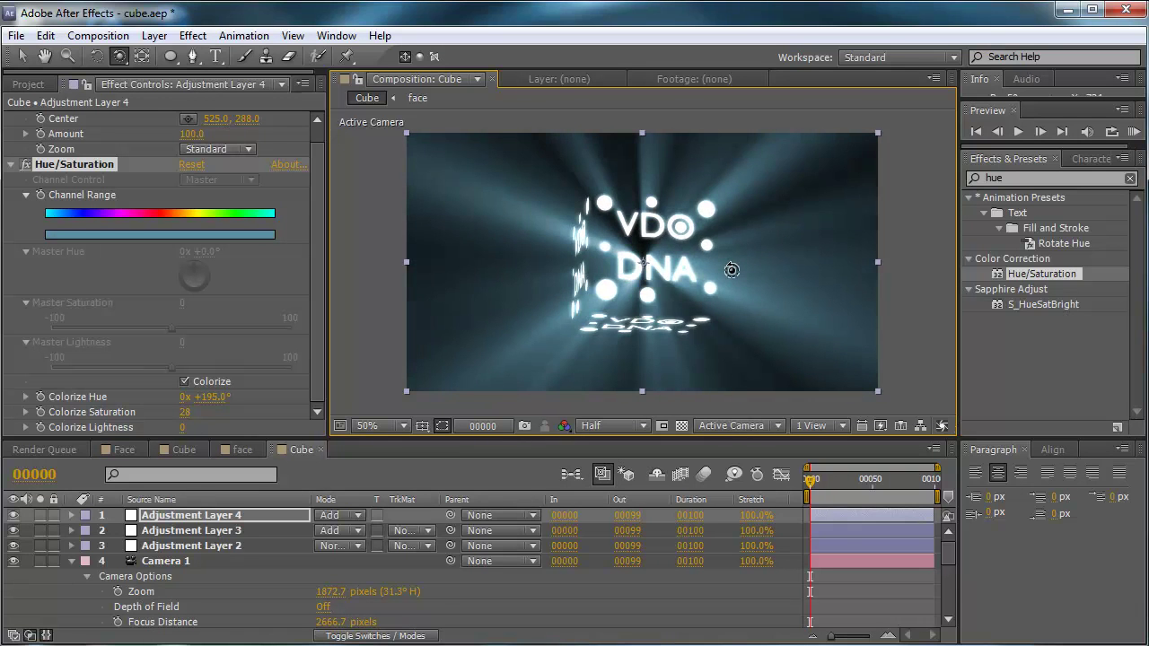